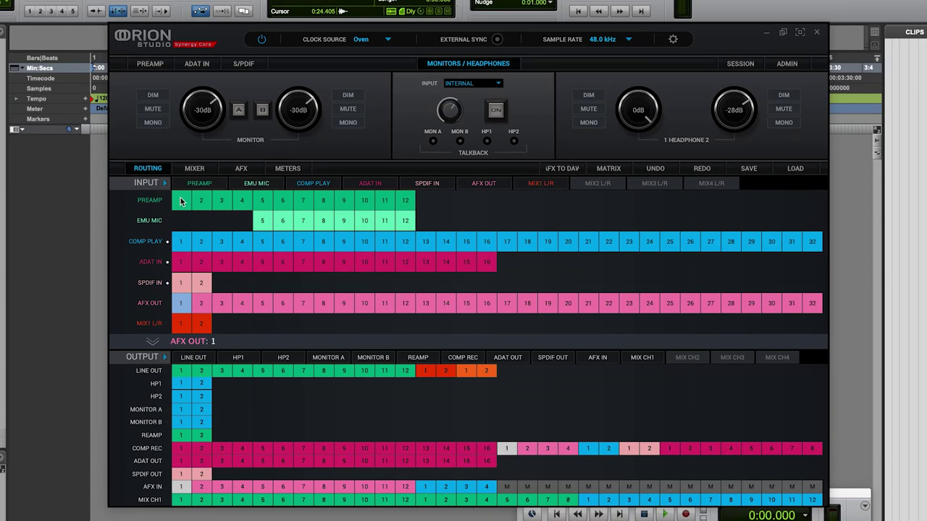
Route PREAMP 1, then AFX OUT 1, onto REAMP output 1 in the Routing grid.
{"action": "left_click", "coordinate": [184, 202]}
{"action": "left_click_drag", "start_coordinate": [183, 201], "coordinate": [179, 488]}
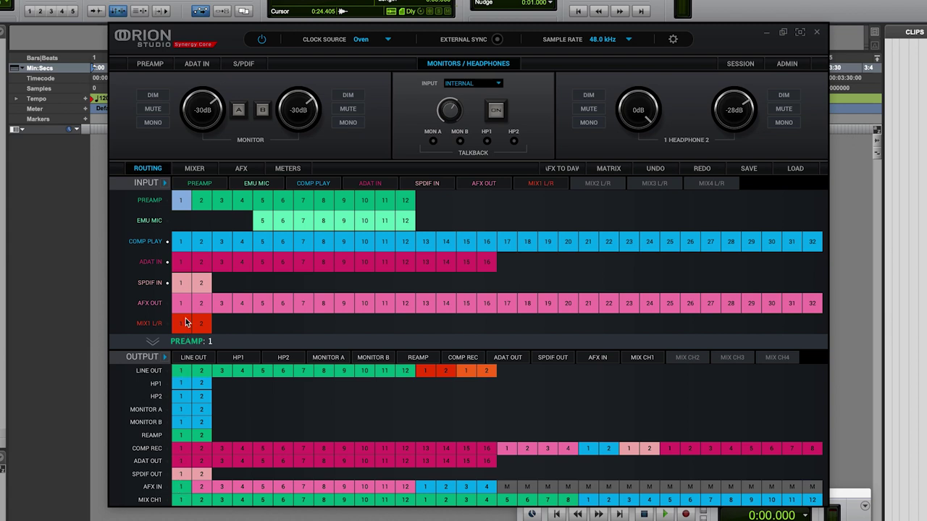
{"action": "left_click_drag", "start_coordinate": [183, 307], "coordinate": [182, 449]}
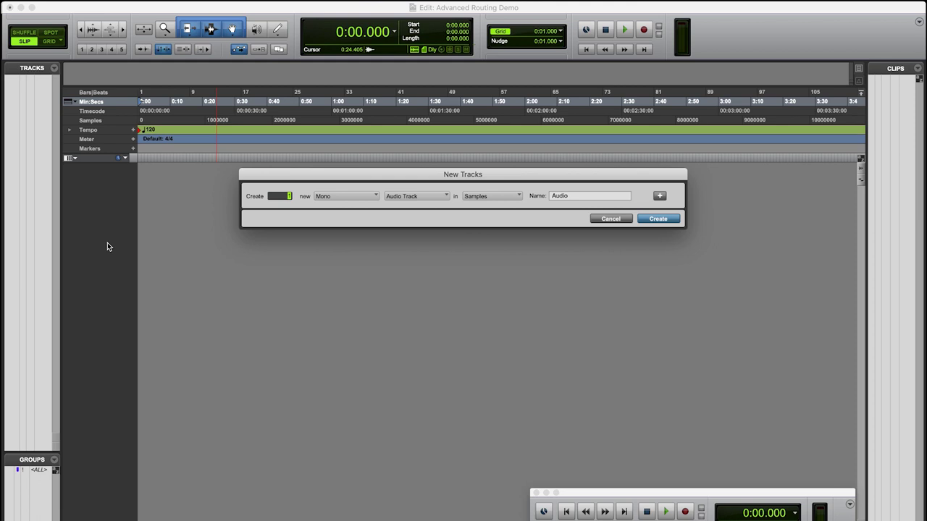
Name the new mono audio track 'Acu Gtr + FX' and create it.
{"action": "key", "text": "Tab"}
{"action": "type", "text": "Acu Gtr + FX"}
{"action": "left_click", "coordinate": [650, 221]}
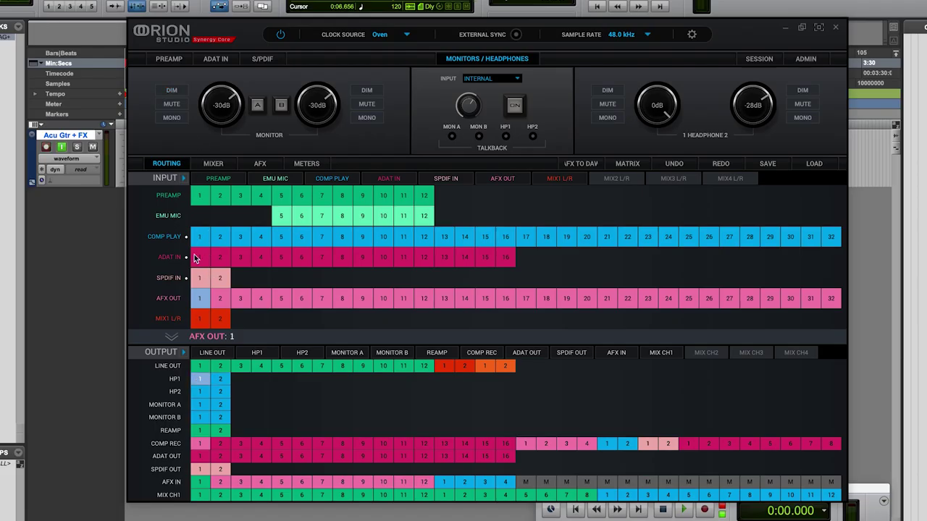
Select COMP PLAY 1–2, then add the VPA76 preamp to preamp 1's effect chain.
{"action": "left_click", "coordinate": [201, 239]}
{"action": "left_click", "coordinate": [220, 239]}
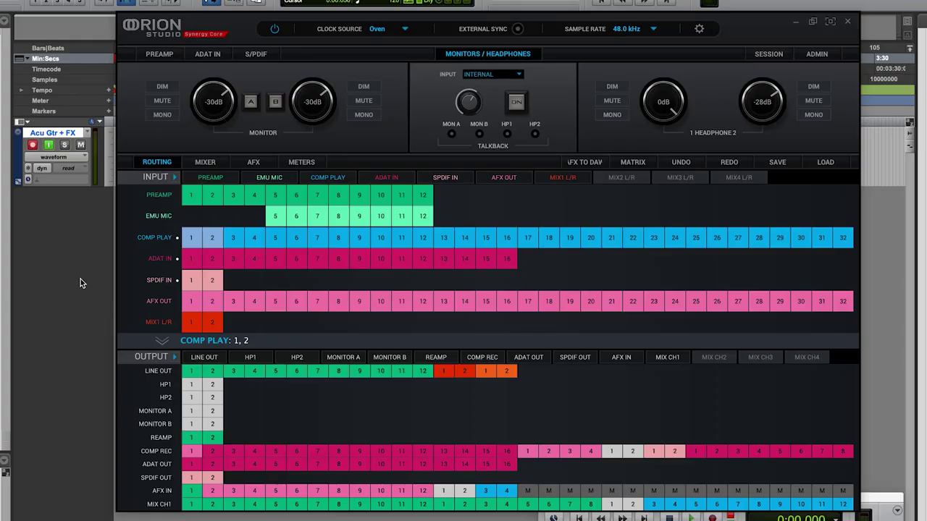
{"action": "left_click", "coordinate": [252, 162]}
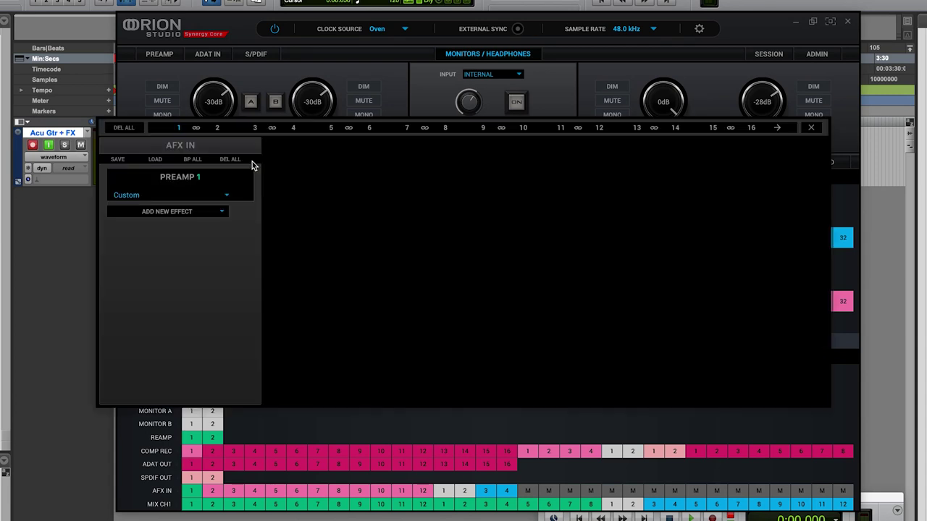
{"action": "left_click", "coordinate": [172, 212]}
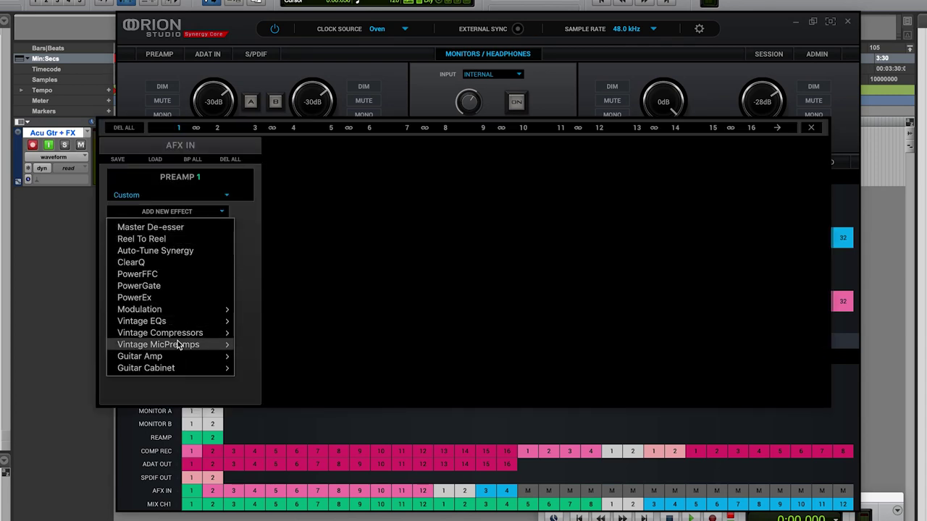
{"action": "mouse_move", "coordinate": [178, 346]}
{"action": "left_click", "coordinate": [262, 357]}
Add the MG4+ EQ with sky gain about 7, SUB about 2, and a slight 40 Hz tweak.
{"action": "left_click", "coordinate": [166, 234]}
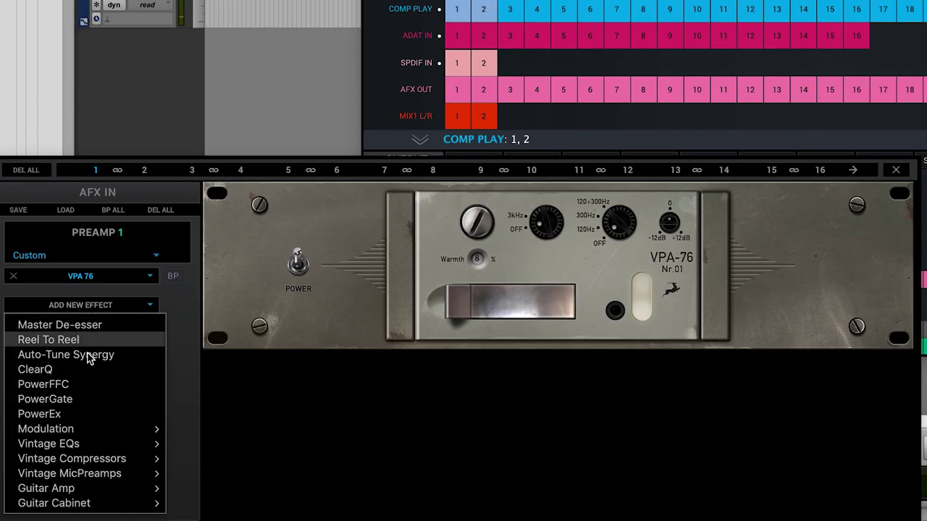
{"action": "mouse_move", "coordinate": [93, 444]}
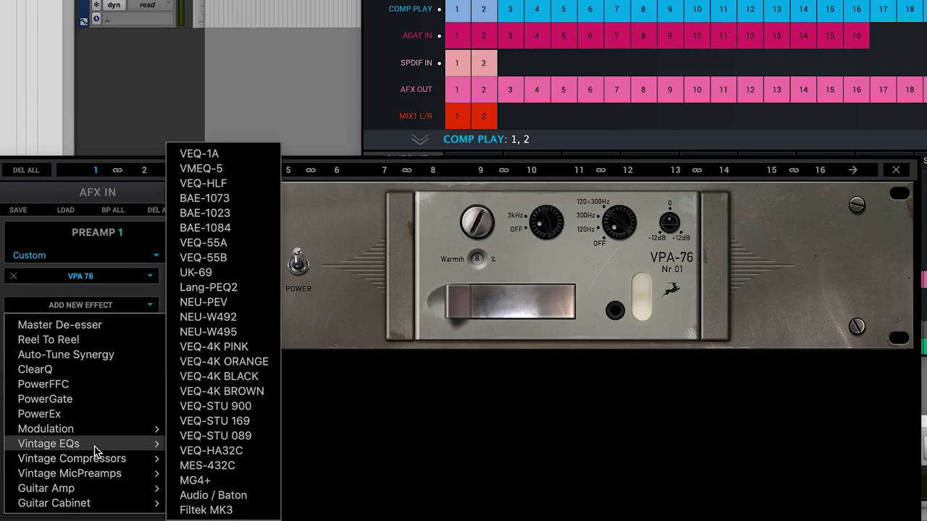
{"action": "left_click", "coordinate": [194, 481]}
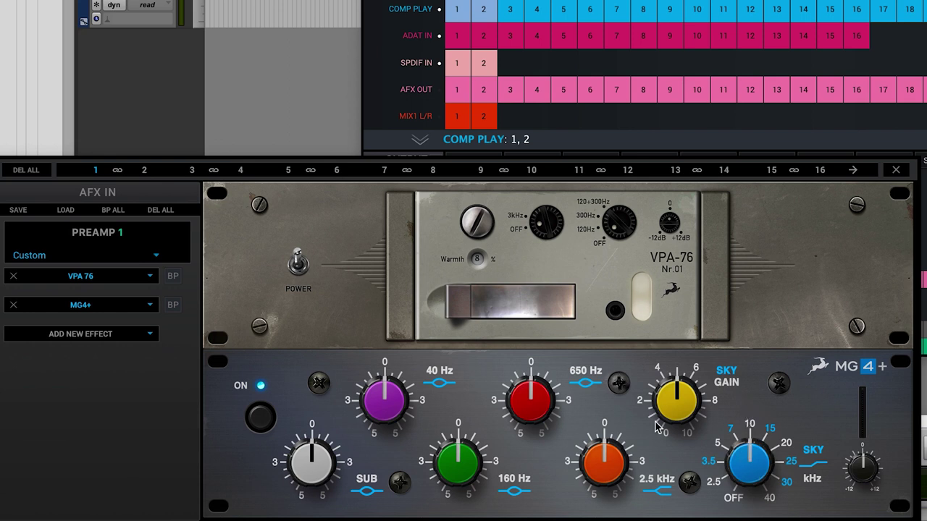
{"action": "left_click_drag", "start_coordinate": [679, 411], "coordinate": [677, 399]}
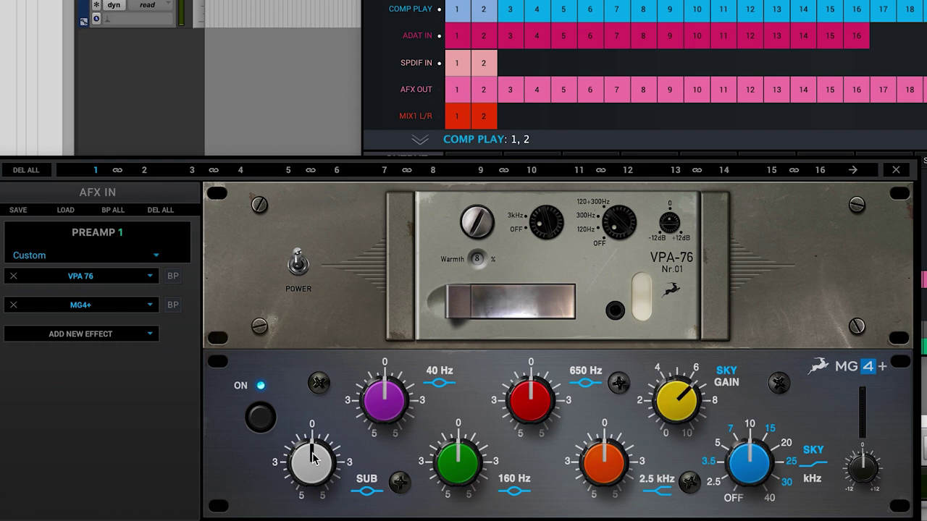
{"action": "left_click_drag", "start_coordinate": [313, 456], "coordinate": [307, 481]}
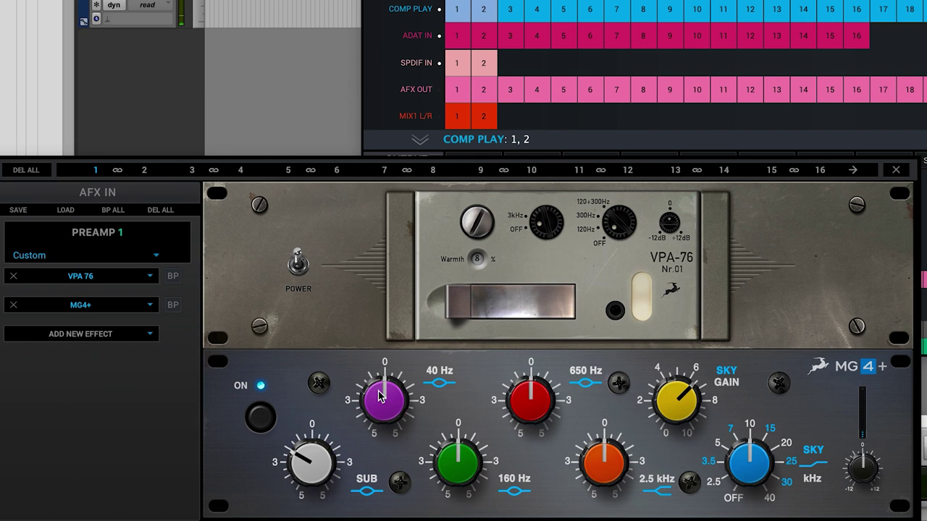
{"action": "left_click_drag", "start_coordinate": [377, 391], "coordinate": [382, 404]}
Add the Tubechild670 compressor to the end of the chain.
{"action": "left_click", "coordinate": [101, 334]}
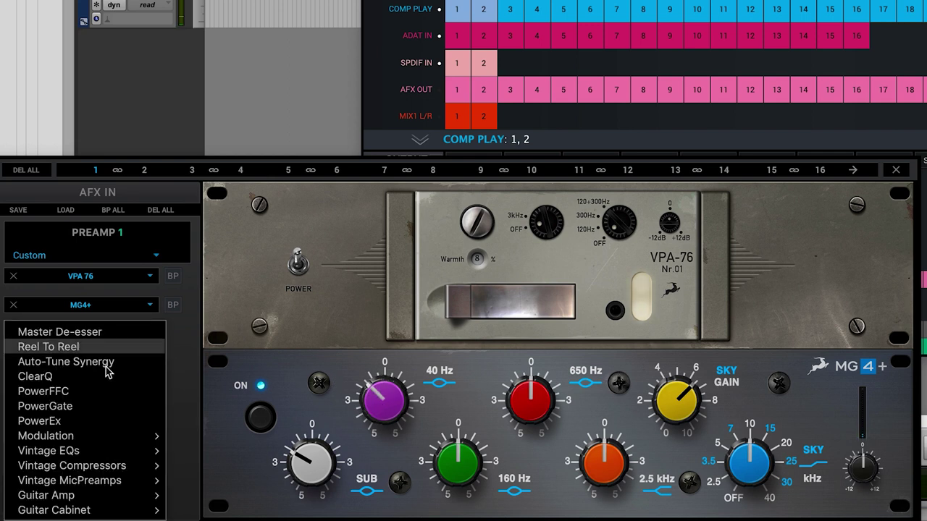
{"action": "mouse_move", "coordinate": [115, 469]}
{"action": "left_click", "coordinate": [214, 436]}
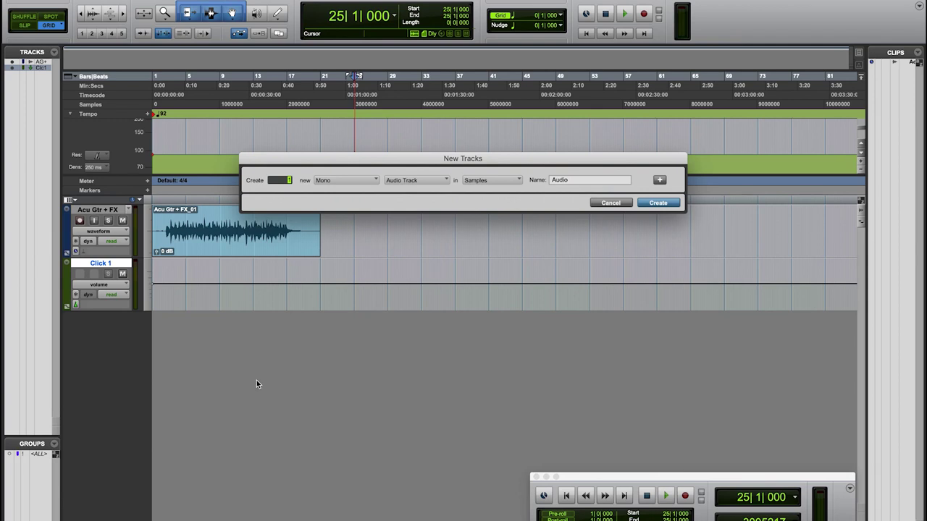
Create the Acu Gtr CLN mono track and set its input to In 2 in the Mix window.
{"action": "left_click", "coordinate": [575, 179]}
{"action": "left_click", "coordinate": [655, 204]}
{"action": "key", "text": "super+equal"}
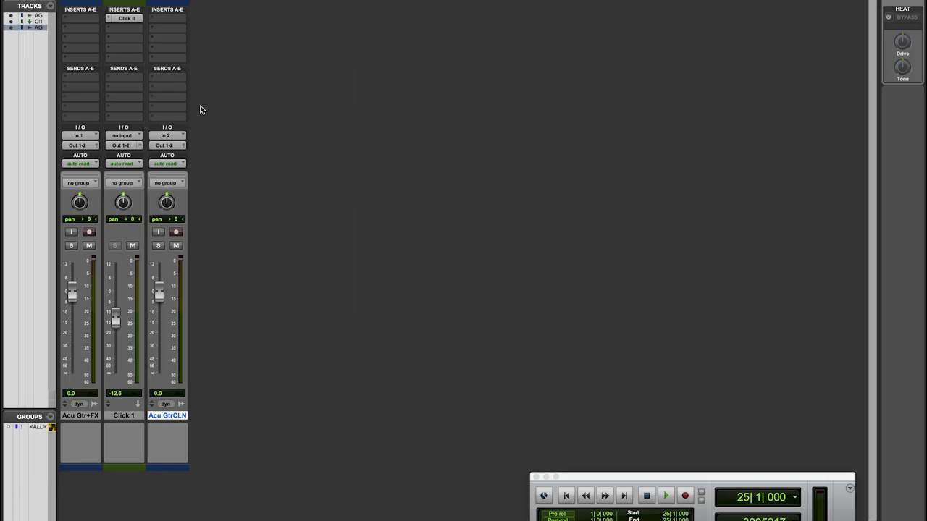
{"action": "left_click", "coordinate": [165, 135]}
{"action": "left_click", "coordinate": [240, 149]}
Turn on input monitoring and record-enable Acu Gtr CLN in the Edit window.
{"action": "key", "text": "super+equal"}
{"action": "left_click", "coordinate": [93, 274]}
{"action": "left_click", "coordinate": [80, 274]}
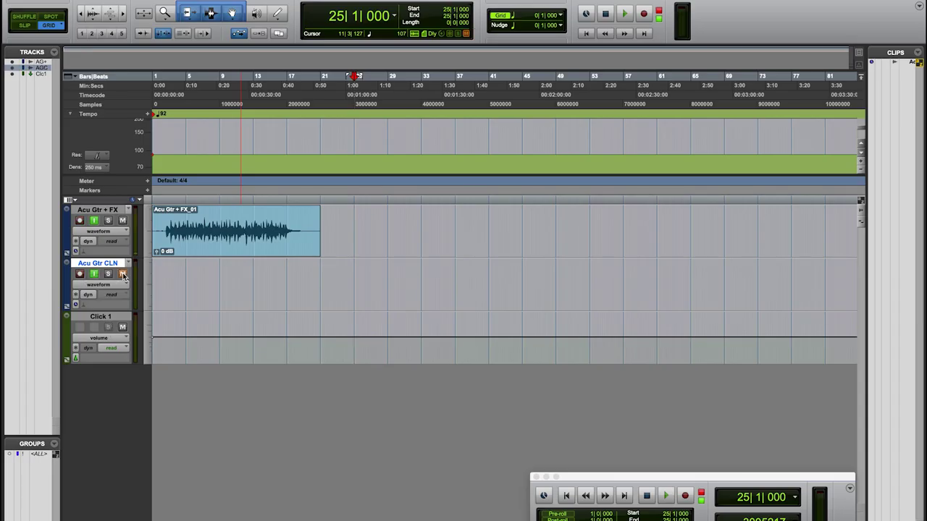
{"action": "key", "text": "super+Tab"}
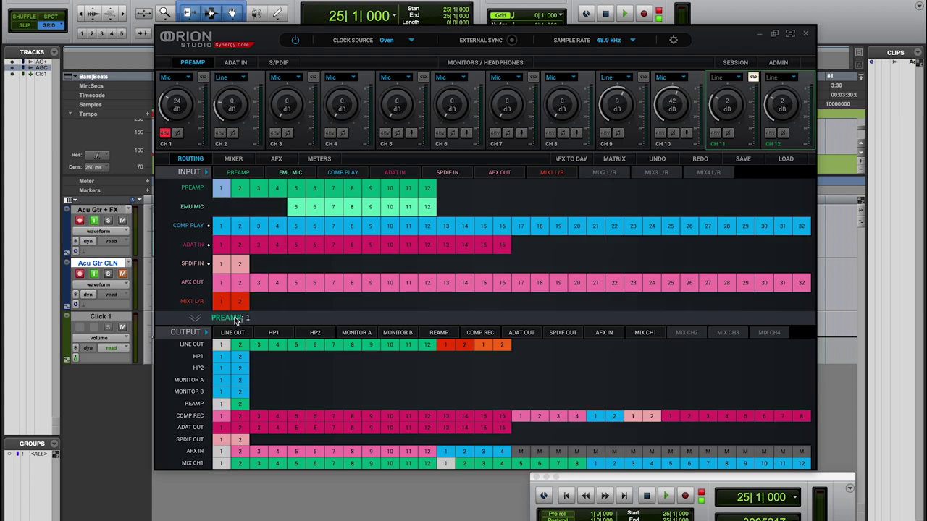
Add a route from preamp 1 to COMP REC 2, then return to Pro Tools.
{"action": "left_click", "coordinate": [239, 417]}
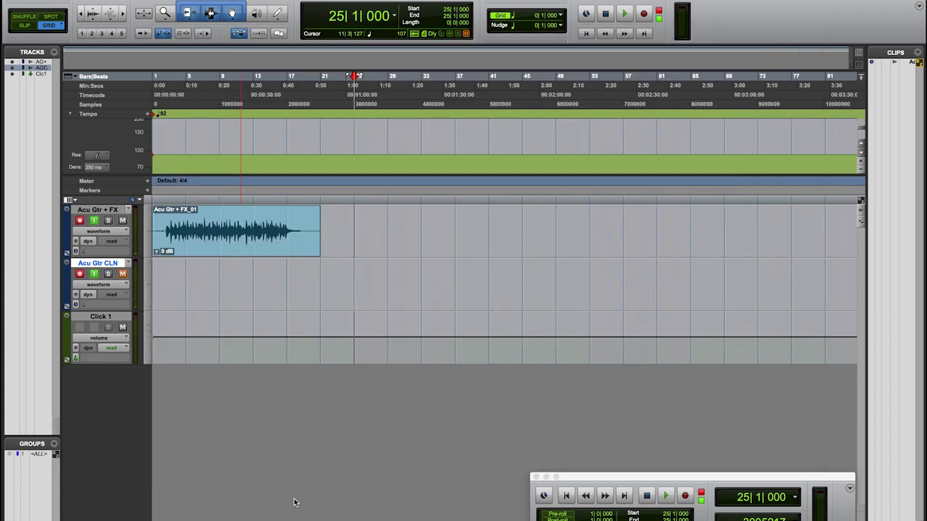
{"action": "left_click", "coordinate": [293, 501]}
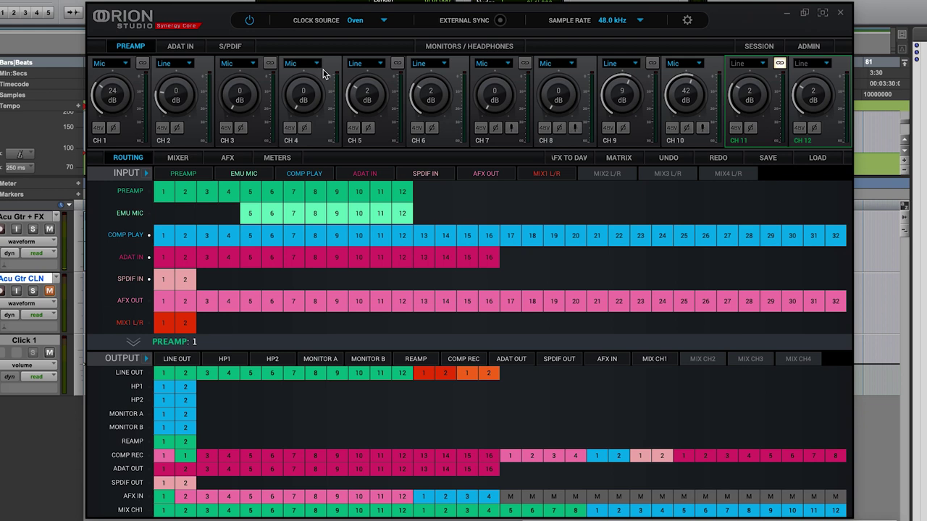
Set CH 5 to mic input, link CH 5–6 as a stereo pair, and enable phantom power.
{"action": "left_click", "coordinate": [377, 64]}
{"action": "left_click", "coordinate": [357, 72]}
{"action": "left_click", "coordinate": [397, 64]}
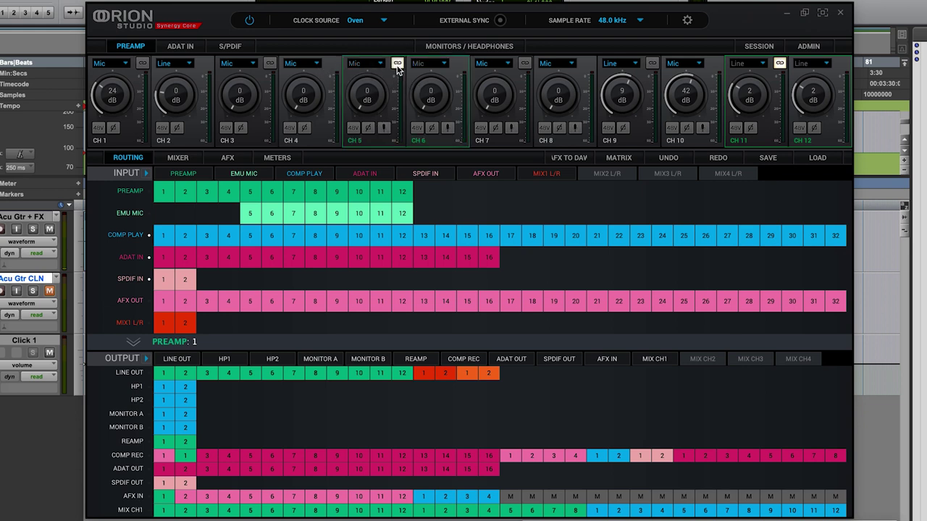
{"action": "left_click", "coordinate": [355, 128]}
Model channel 5 as an Edge Duo emulating Vienna 12 and raise CH 5–6 gain.
{"action": "left_click", "coordinate": [384, 129]}
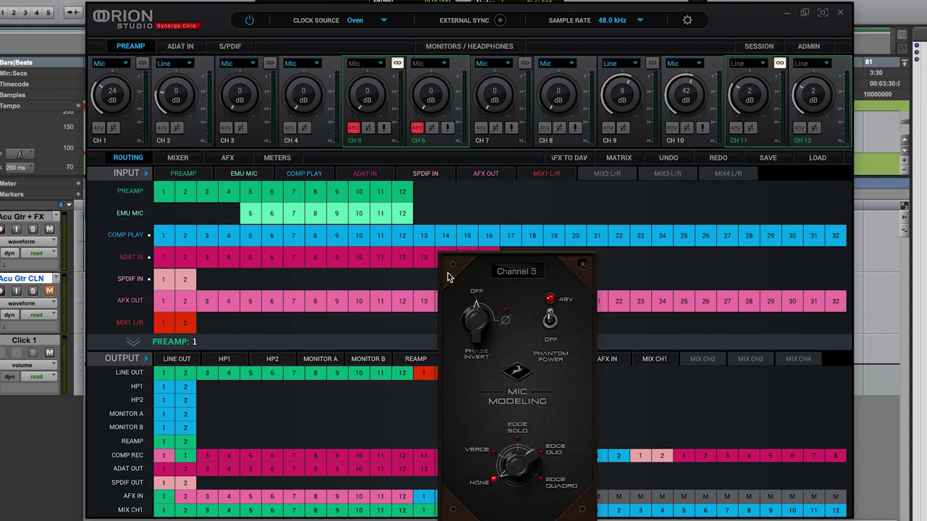
{"action": "left_click_drag", "start_coordinate": [518, 467], "coordinate": [527, 379]}
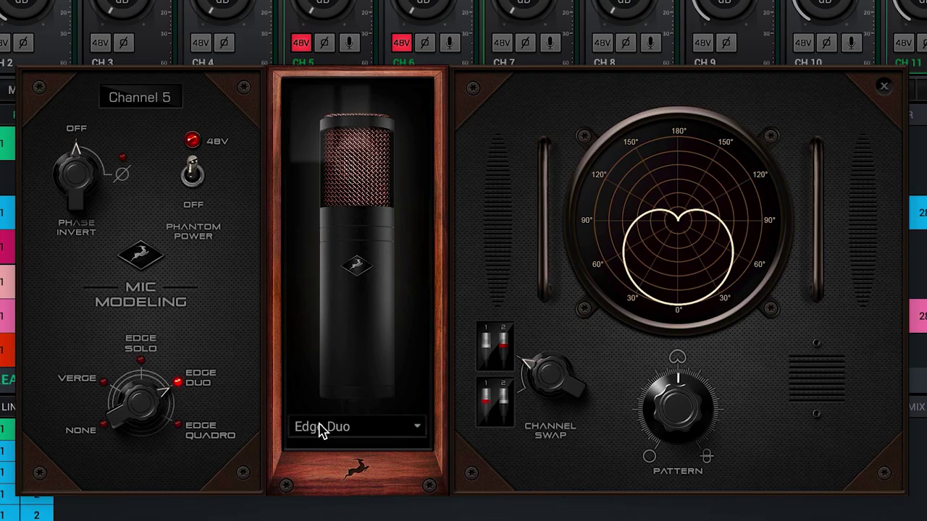
{"action": "left_click", "coordinate": [321, 427]}
{"action": "scroll", "coordinate": [337, 497], "scroll_direction": "down", "scroll_amount": 5}
{"action": "left_click", "coordinate": [337, 496]}
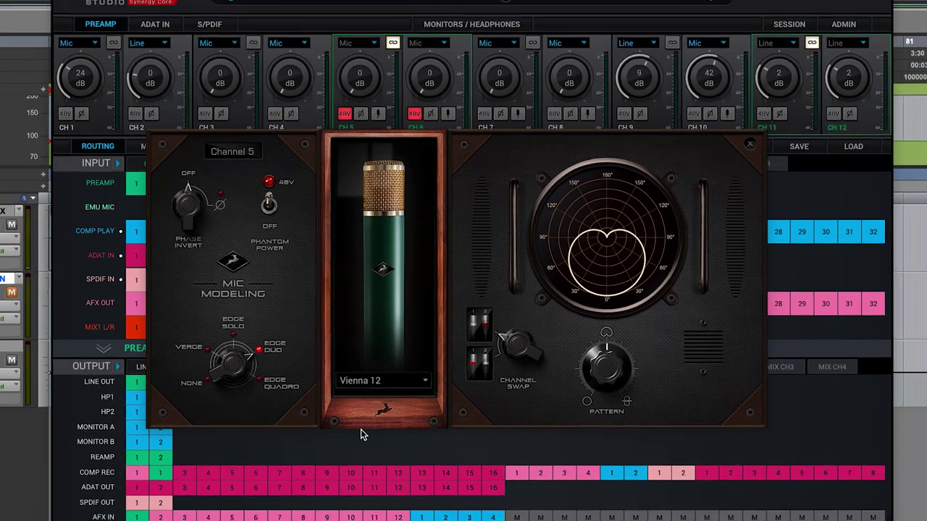
{"action": "left_click", "coordinate": [363, 83]}
{"action": "left_click_drag", "start_coordinate": [363, 84], "coordinate": [362, 32]}
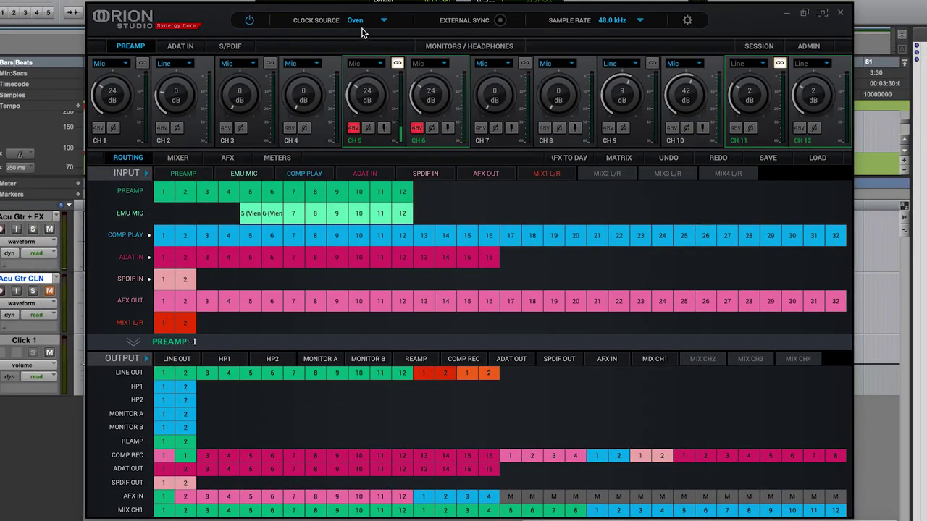
Route EMU MIC 5–6 into AFX IN 3–4, and AFX OUT 3–4 into COMP REC 3–4.
{"action": "left_click", "coordinate": [256, 215]}
{"action": "left_click", "coordinate": [273, 217]}
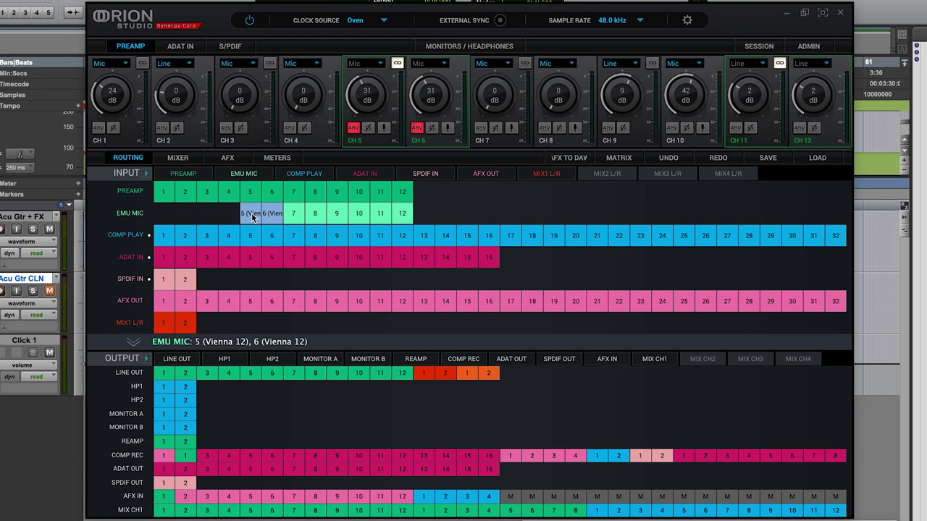
{"action": "left_click_drag", "start_coordinate": [203, 434], "coordinate": [208, 498]}
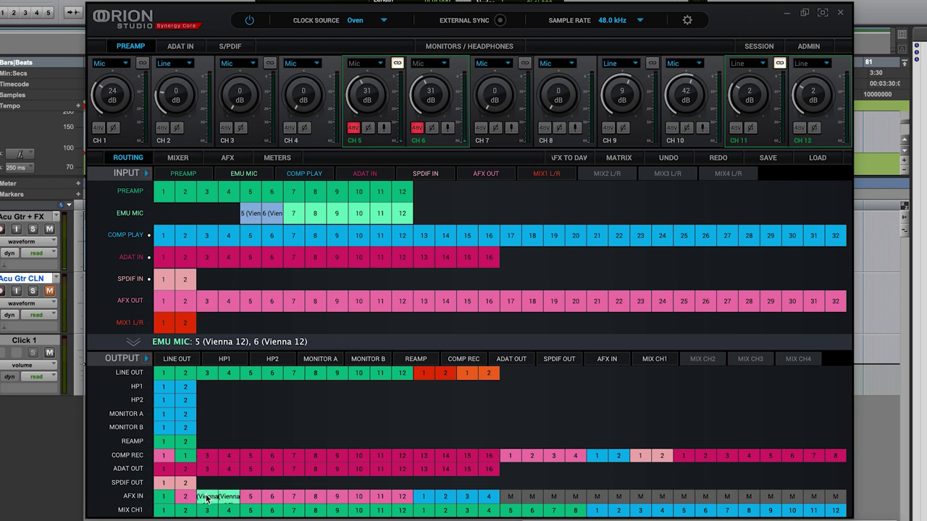
{"action": "left_click", "coordinate": [206, 302]}
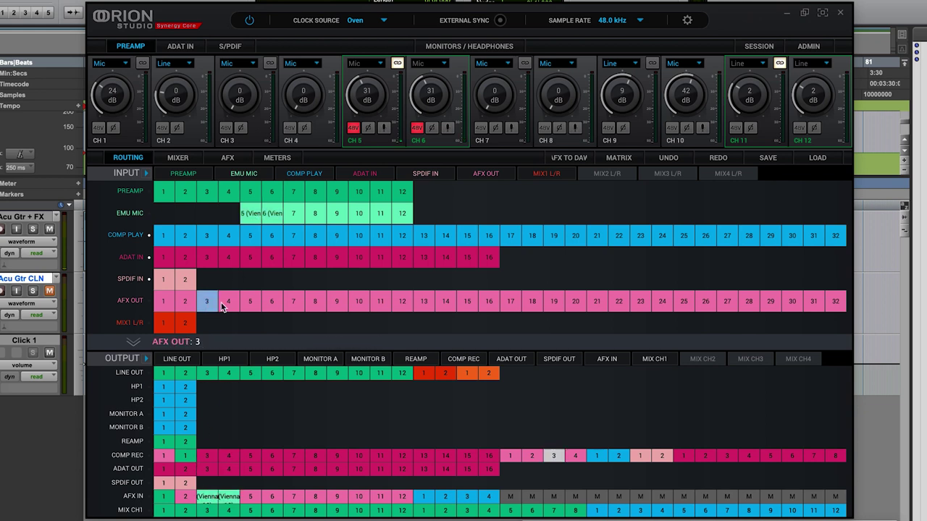
{"action": "left_click", "coordinate": [230, 304]}
{"action": "left_click_drag", "start_coordinate": [229, 304], "coordinate": [209, 460]}
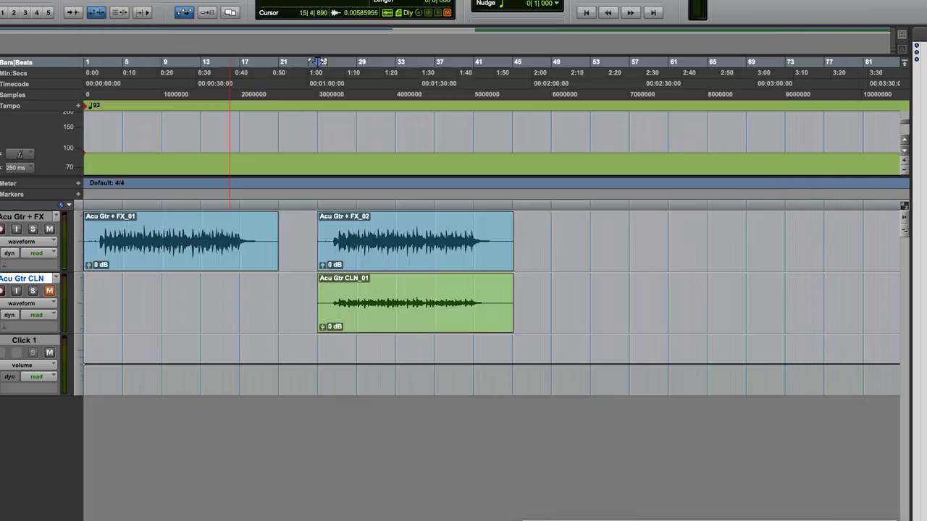
Create and record-arm stereo track 'Vox + FX', and set the H/W buffer to 64 samples.
{"action": "key", "text": "super+shift+n"}
{"action": "type", "text": "Vox + FX"}
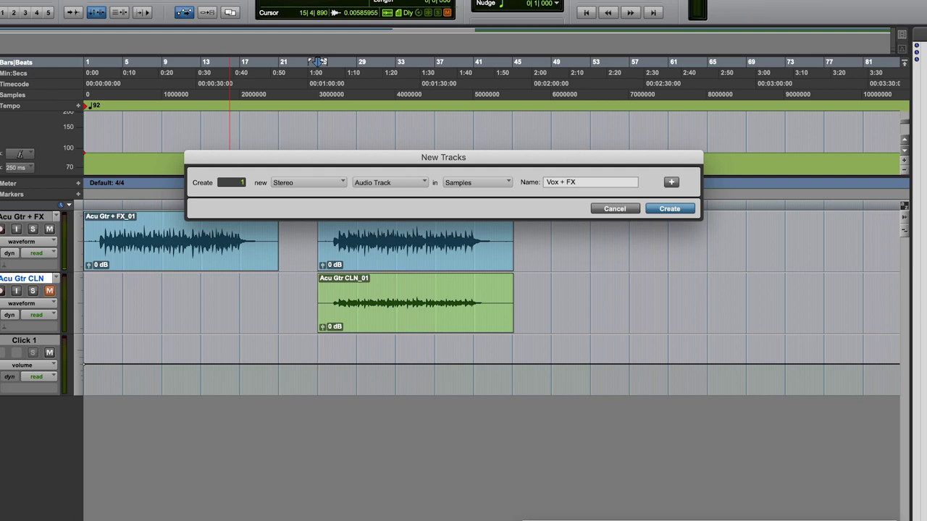
{"action": "key", "text": "Return"}
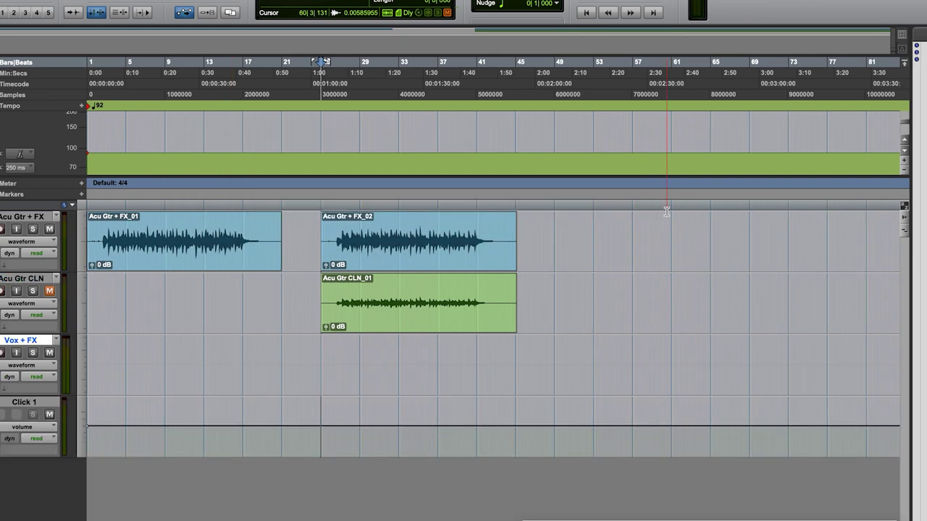
{"action": "left_click", "coordinate": [5, 352]}
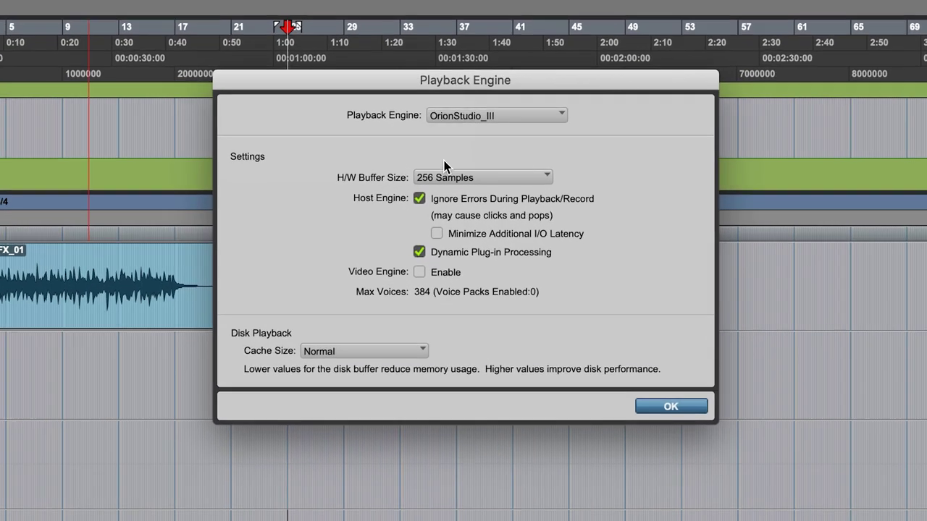
{"action": "left_click", "coordinate": [453, 168]}
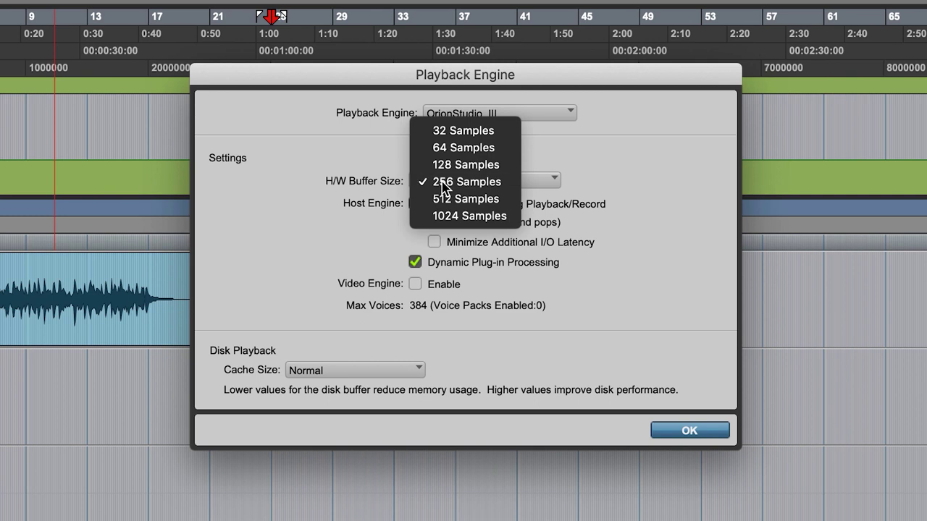
{"action": "left_click", "coordinate": [445, 151]}
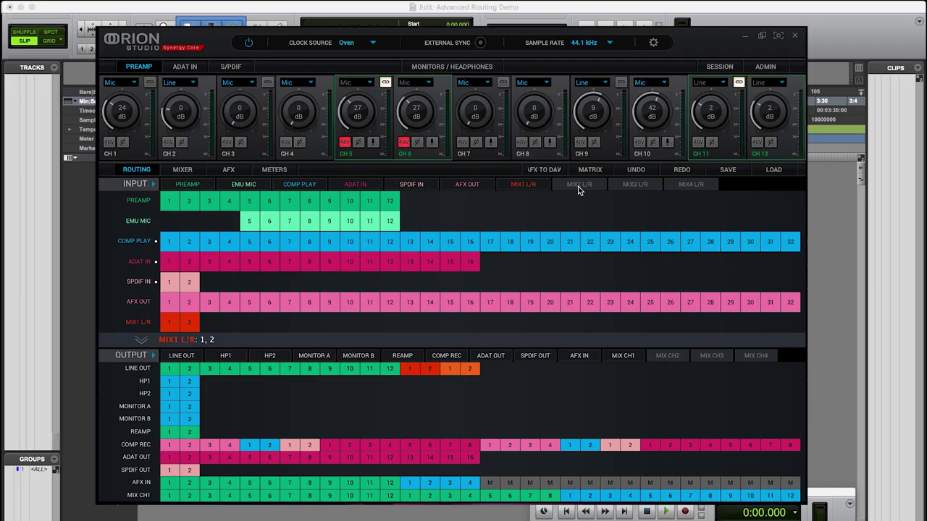
Add MIX2–MIX4 L/R input rows and MIX CH2–CH4 output rows to the routing matrix.
{"action": "left_click", "coordinate": [577, 186]}
{"action": "left_click", "coordinate": [624, 190]}
{"action": "left_click", "coordinate": [677, 186]}
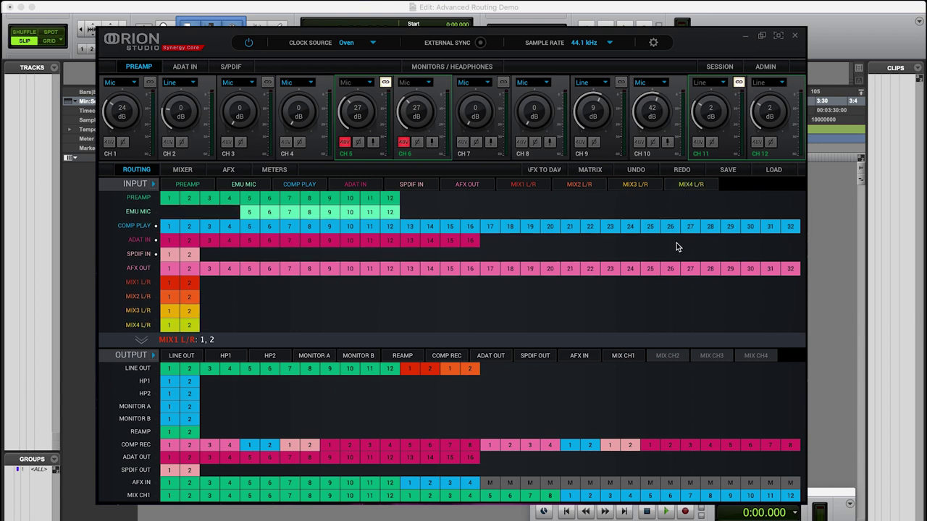
{"action": "left_click", "coordinate": [670, 360]}
{"action": "left_click", "coordinate": [711, 357]}
{"action": "left_click", "coordinate": [742, 355]}
Switch to the mixer view and look through Mixers 2, 3 and 4.
{"action": "left_click", "coordinate": [182, 171]}
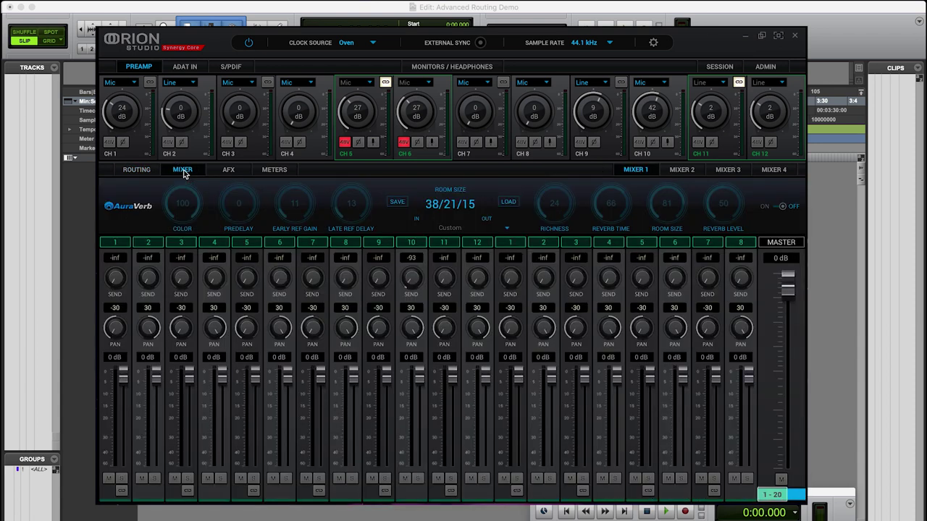
{"action": "left_click", "coordinate": [678, 171]}
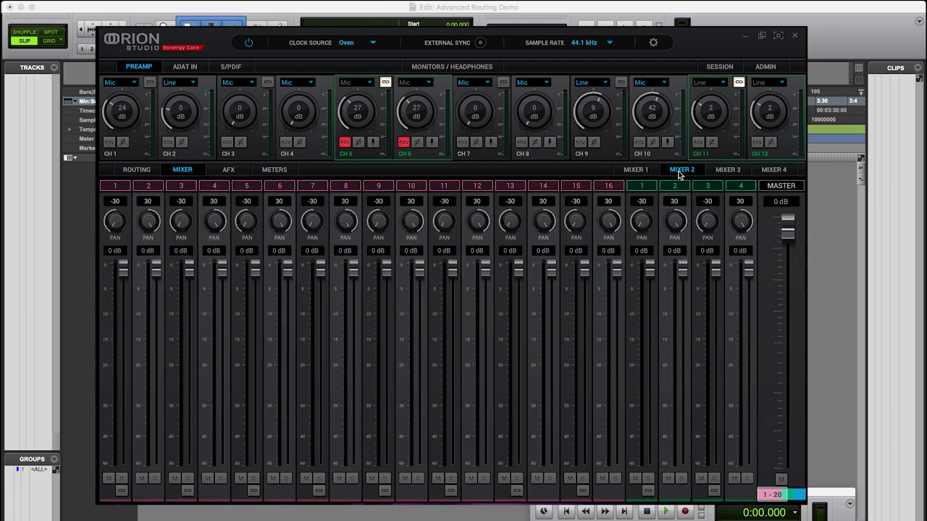
{"action": "left_click", "coordinate": [724, 171]}
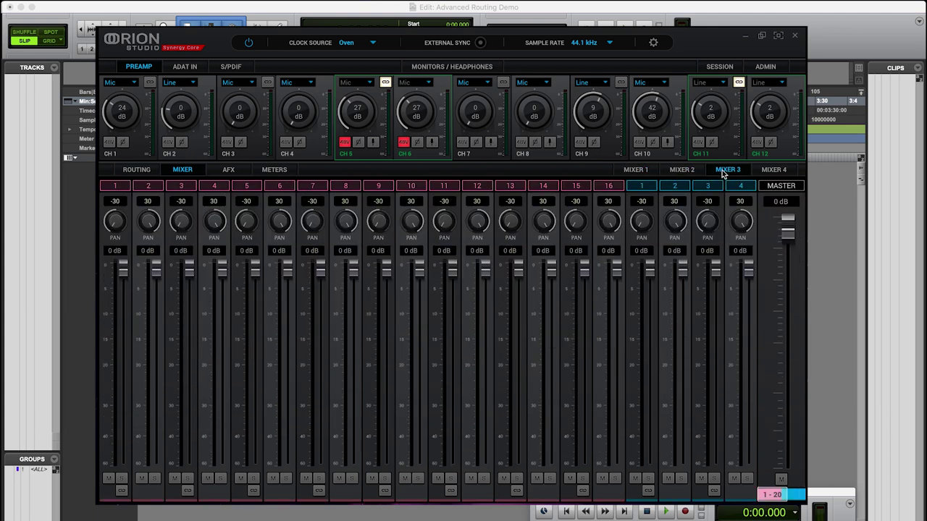
{"action": "left_click", "coordinate": [773, 171]}
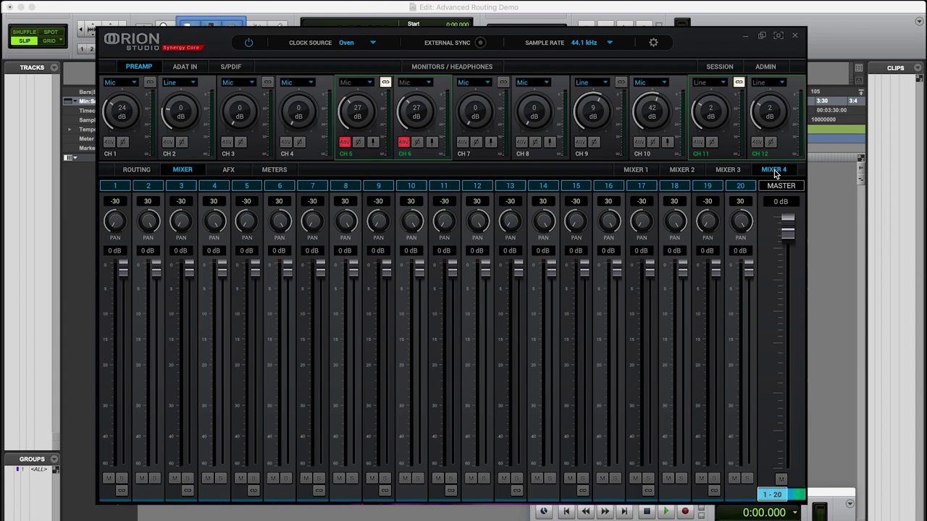
Back on Mixer 1, insert the BAE-1073MP preamp into the Vienna pair's AFX chain.
{"action": "left_click", "coordinate": [629, 171]}
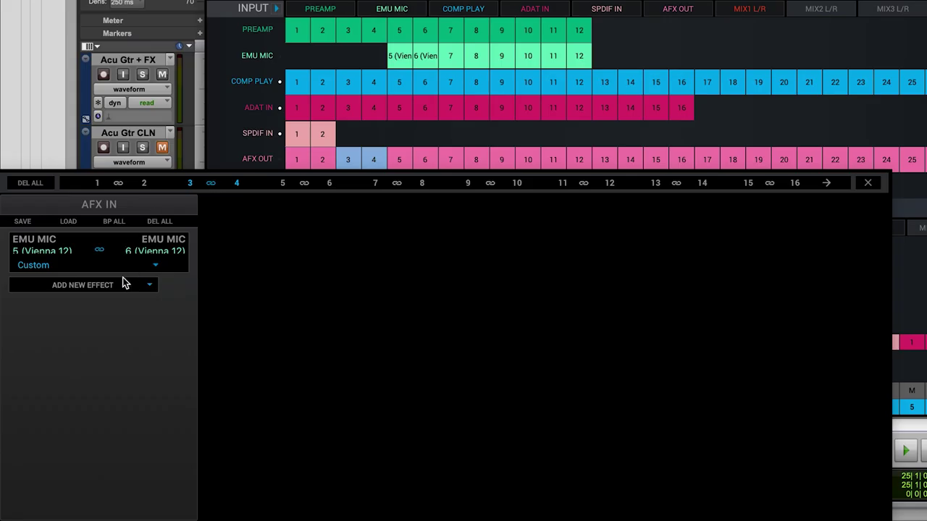
{"action": "left_click", "coordinate": [113, 286]}
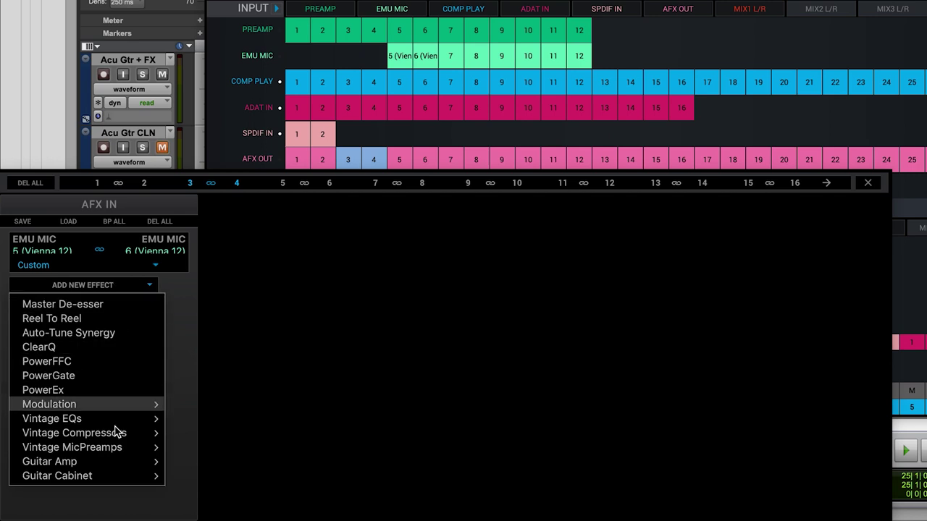
{"action": "mouse_move", "coordinate": [116, 447]}
{"action": "left_click", "coordinate": [207, 475]}
Add the VMEQ-5 EQ and then the Opto 2A compressor after it.
{"action": "left_click", "coordinate": [101, 315]}
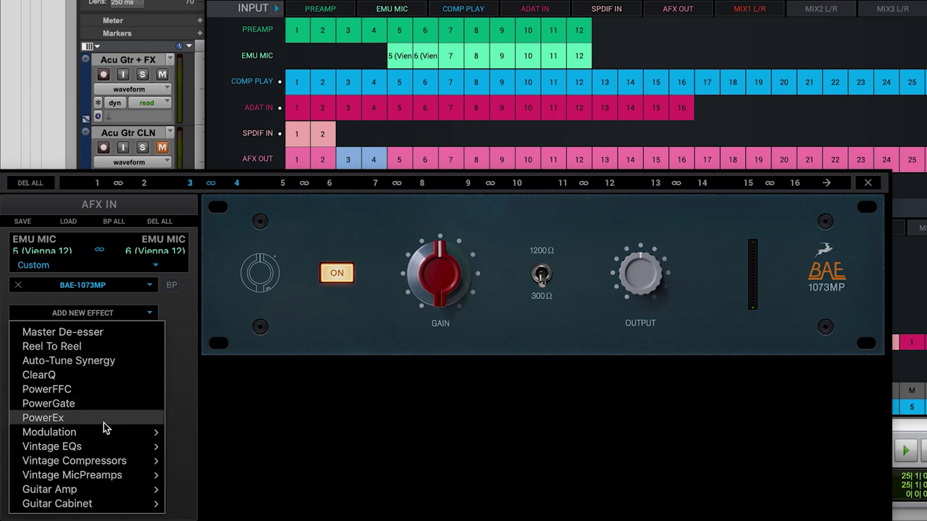
{"action": "mouse_move", "coordinate": [102, 453]}
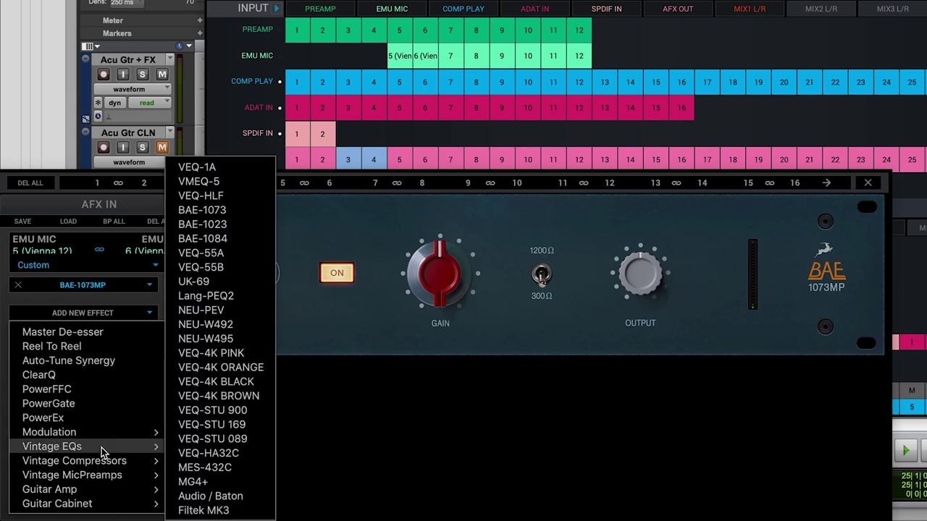
{"action": "left_click", "coordinate": [207, 182]}
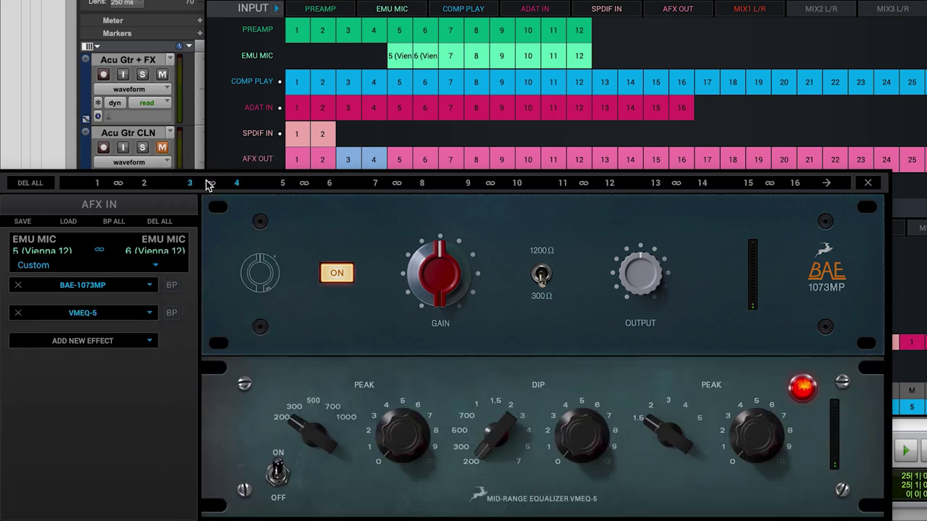
{"action": "left_click", "coordinate": [118, 346]}
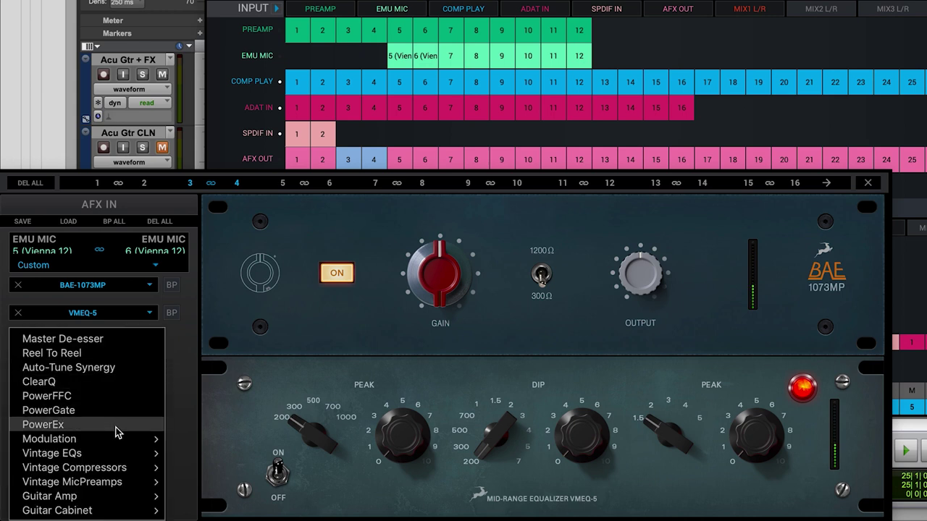
{"action": "mouse_move", "coordinate": [112, 470]}
{"action": "left_click", "coordinate": [195, 483]}
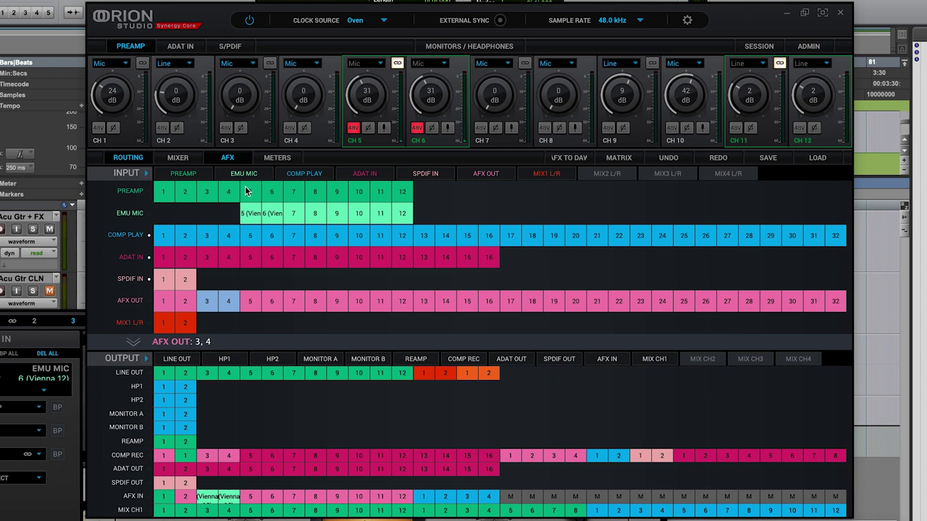
Route Vienna 12 mic channels 5–6 into AFX IN 5–6 and select AFX OUT 5–6.
{"action": "left_click", "coordinate": [252, 213]}
{"action": "left_click", "coordinate": [273, 214]}
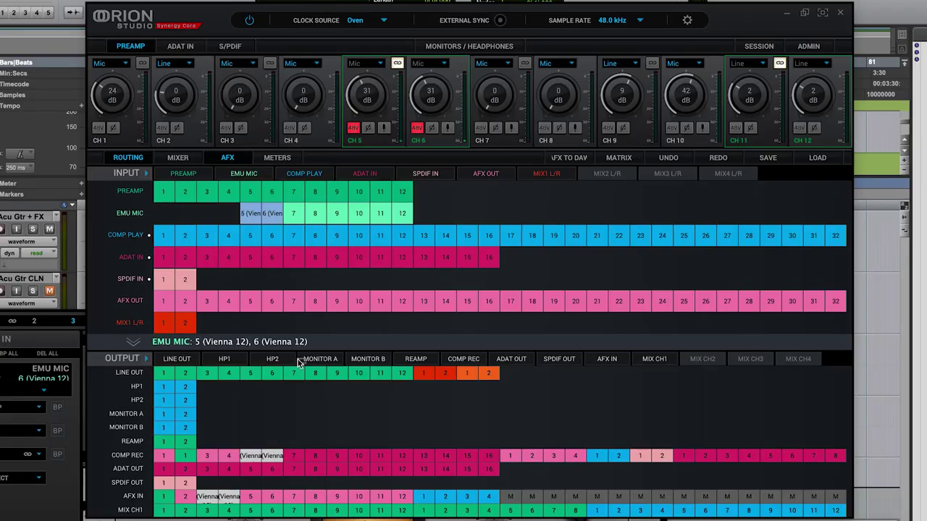
{"action": "left_click", "coordinate": [249, 496]}
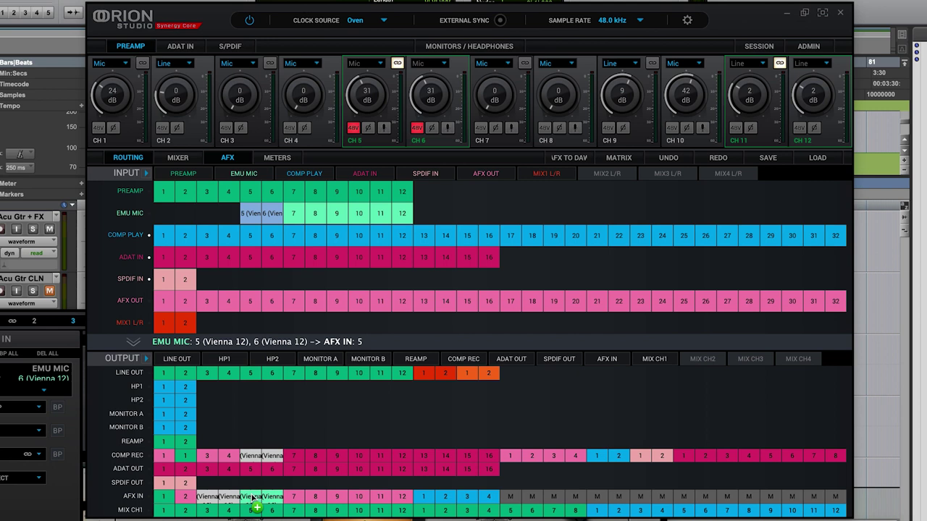
{"action": "left_click", "coordinate": [253, 311]}
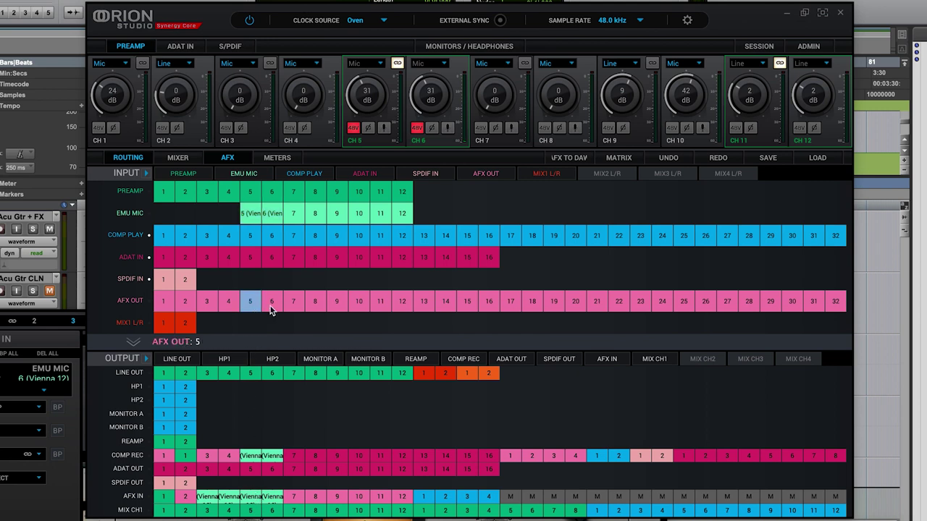
Load Gyratec IX, VEQ-1A and Impresser, in that order, into the AFX 5–6 effects chain.
{"action": "left_click", "coordinate": [273, 310]}
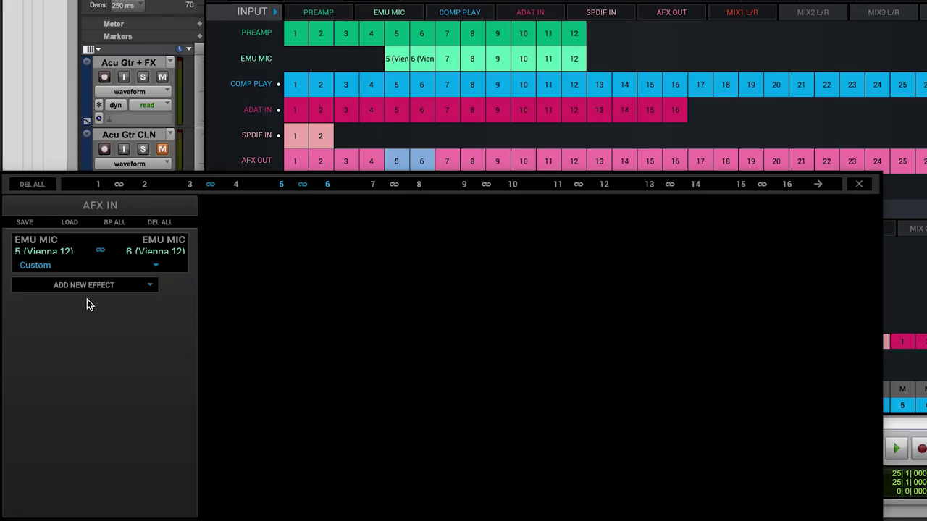
{"action": "left_click", "coordinate": [93, 288]}
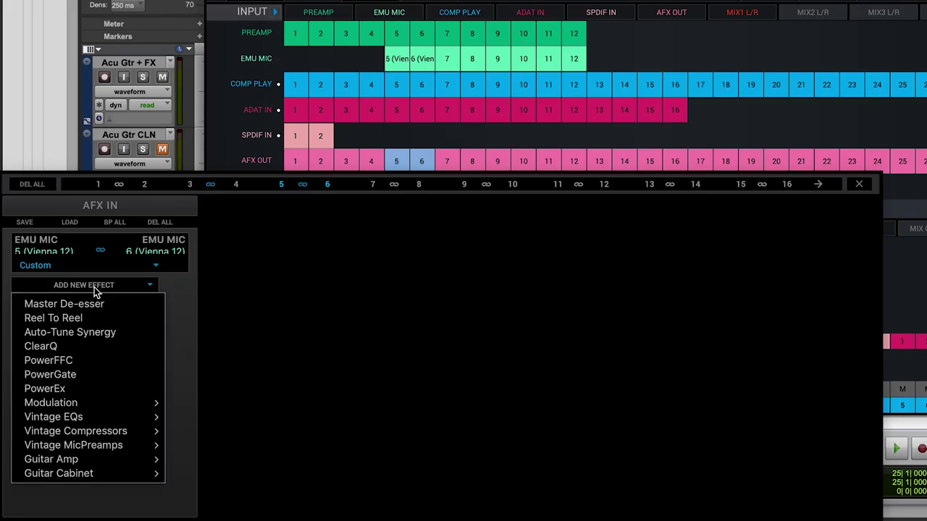
{"action": "mouse_move", "coordinate": [97, 442]}
{"action": "left_click", "coordinate": [185, 445]}
{"action": "left_click", "coordinate": [84, 312]}
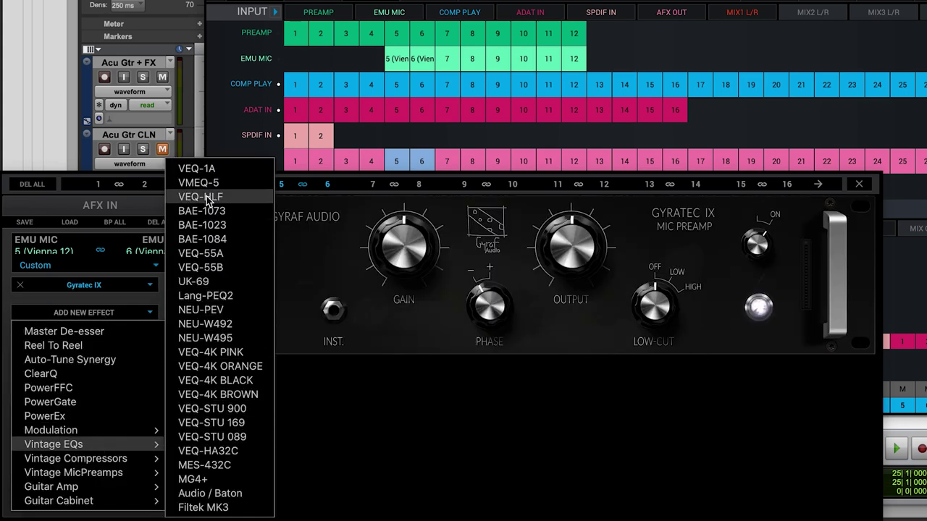
{"action": "left_click", "coordinate": [198, 168]}
{"action": "left_click", "coordinate": [85, 340]}
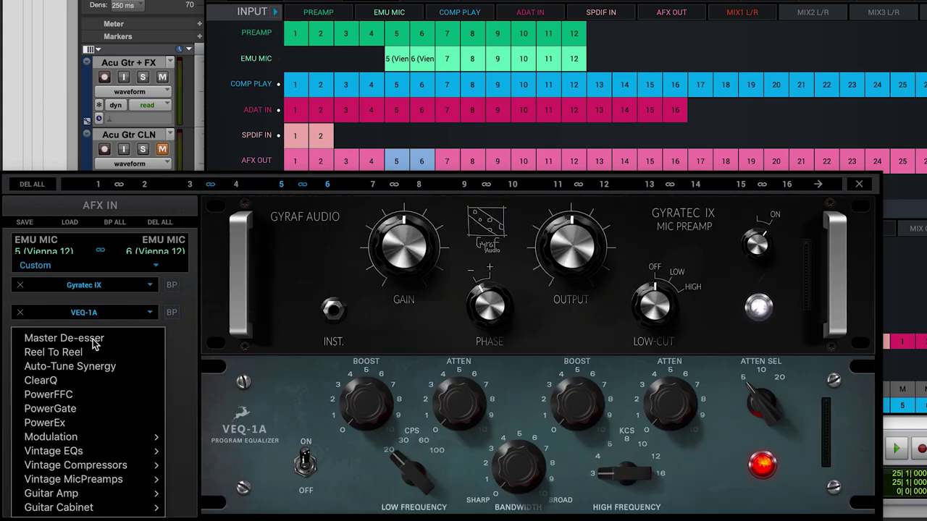
{"action": "mouse_move", "coordinate": [101, 469]}
{"action": "left_click", "coordinate": [202, 450]}
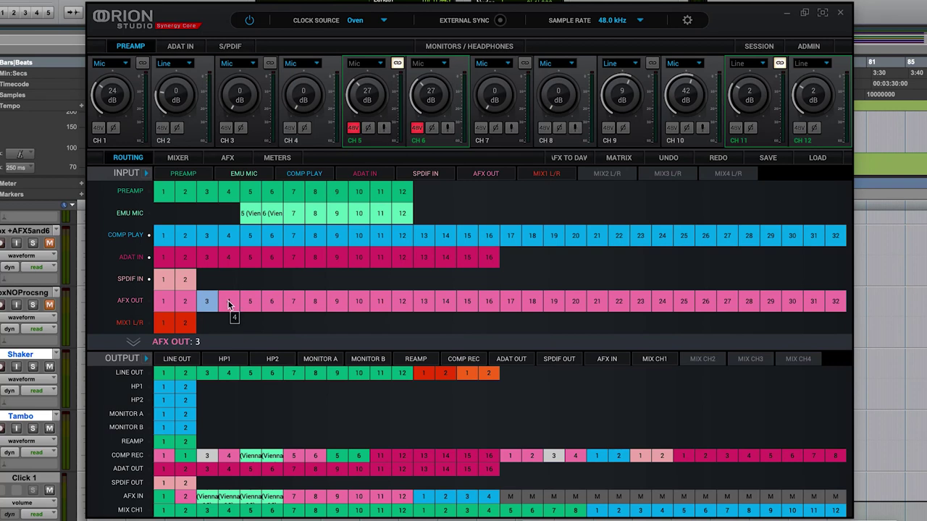
Route computer playback channels 1–2 into mixer channels 1–2.
{"action": "left_click", "coordinate": [228, 303]}
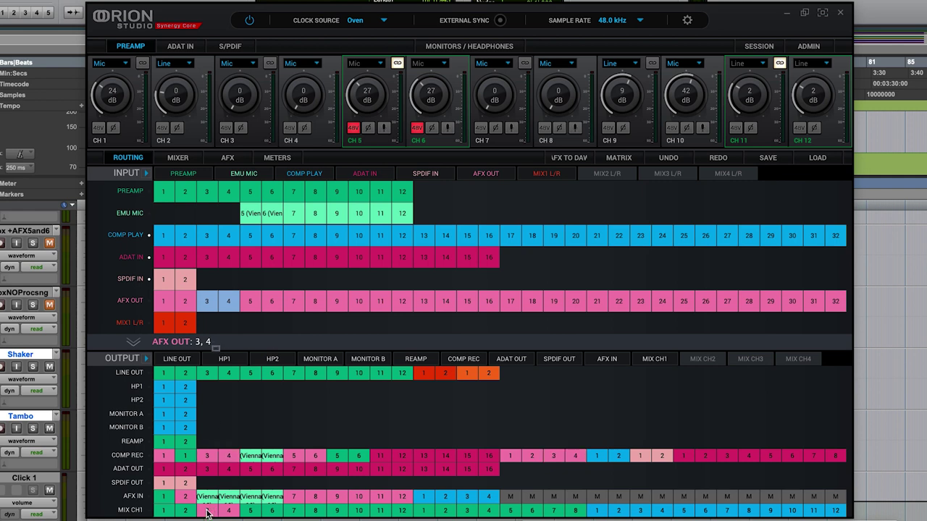
{"action": "left_click", "coordinate": [165, 235]}
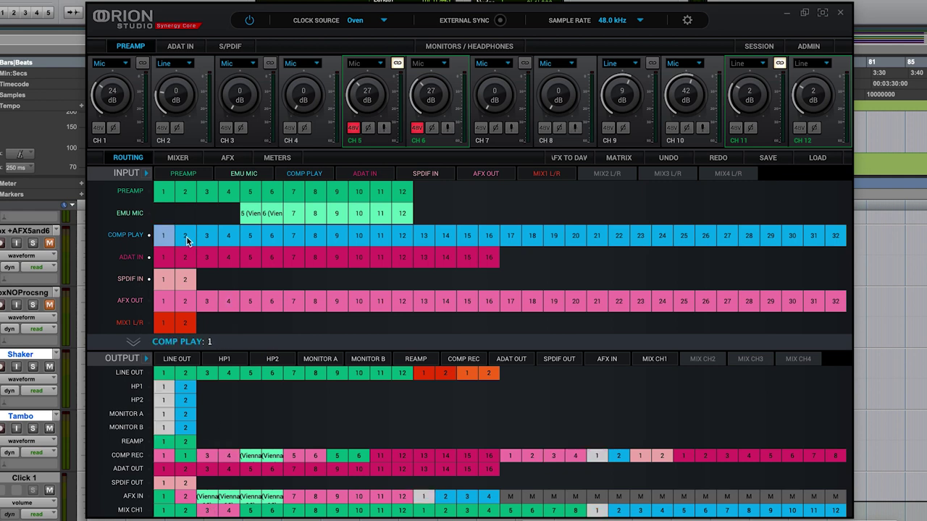
{"action": "left_click", "coordinate": [185, 238], "text": "ctrl"}
{"action": "left_click_drag", "start_coordinate": [168, 239], "coordinate": [164, 513]}
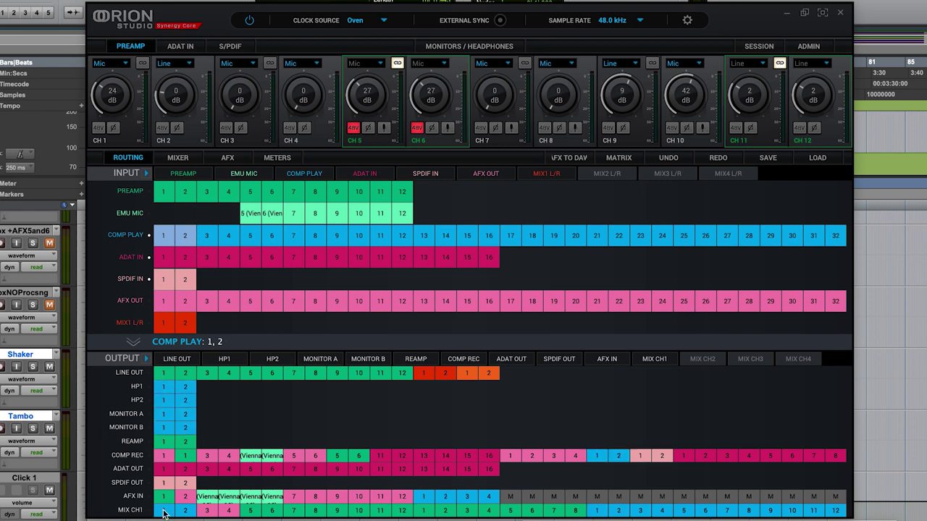
Send MIX1 L/R 1–2 to the HP1 headphone output.
{"action": "left_click", "coordinate": [164, 326]}
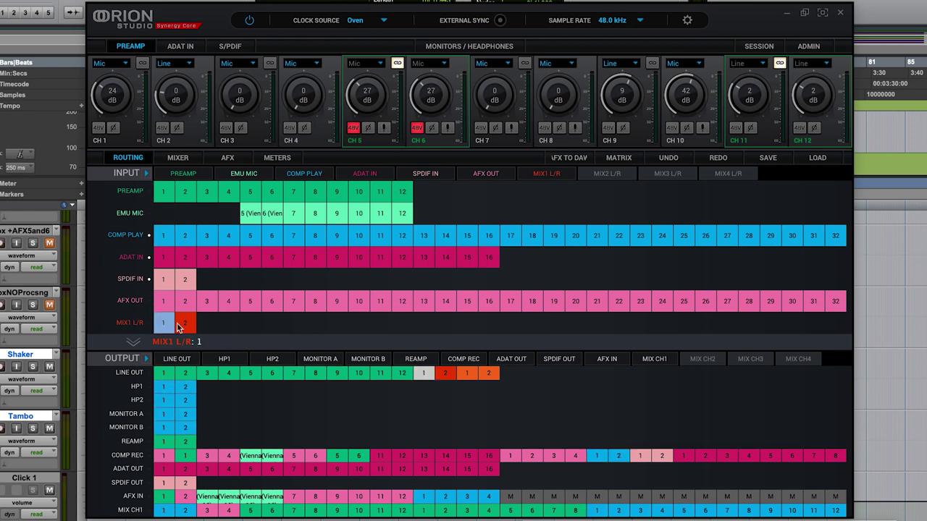
{"action": "left_click", "coordinate": [186, 326]}
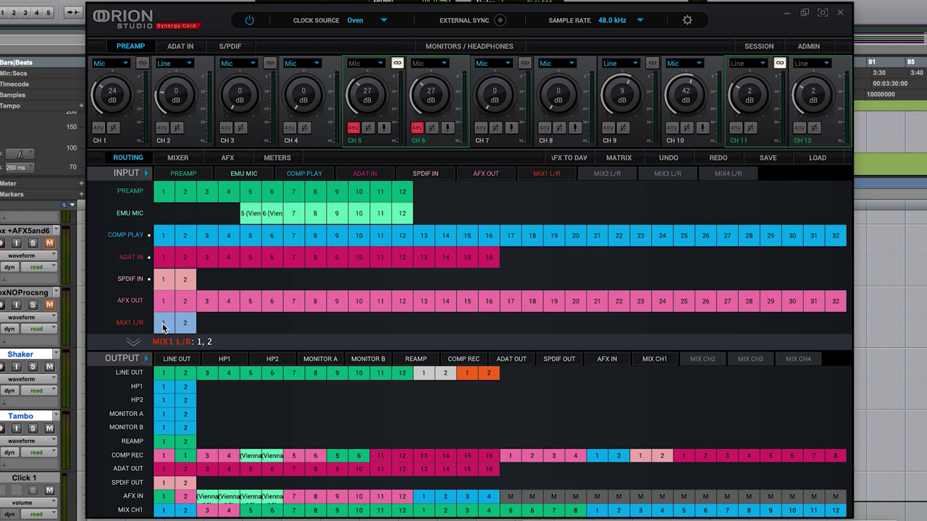
{"action": "left_click_drag", "start_coordinate": [168, 367], "coordinate": [165, 389]}
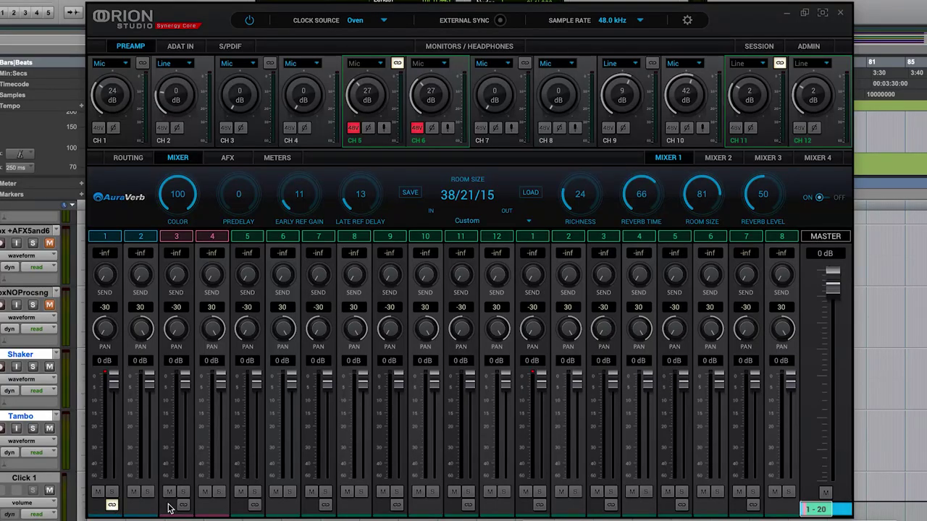
Link mixer channels 3–4, drop 1–2 to -12 dB, and raise AuraVerb sends on 1–2 and 3–4.
{"action": "left_click", "coordinate": [182, 506]}
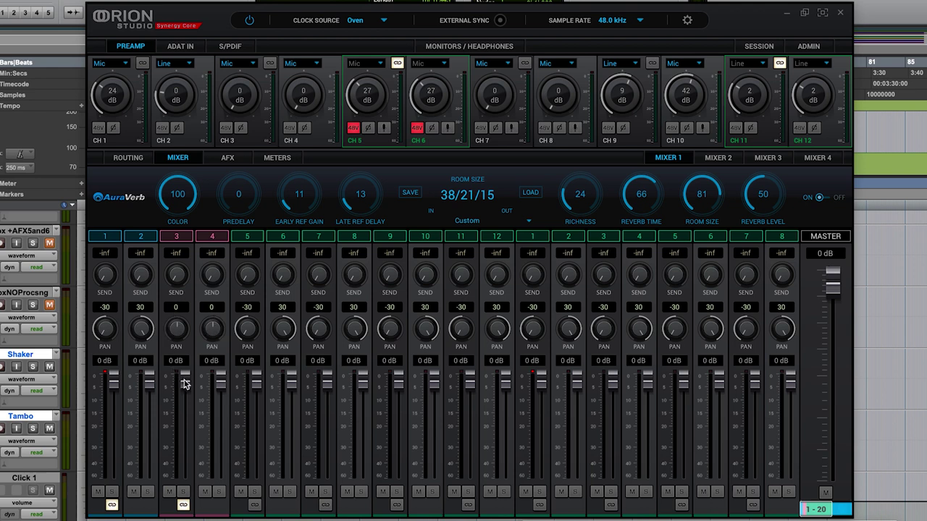
{"action": "left_click_drag", "start_coordinate": [149, 400], "coordinate": [149, 413]}
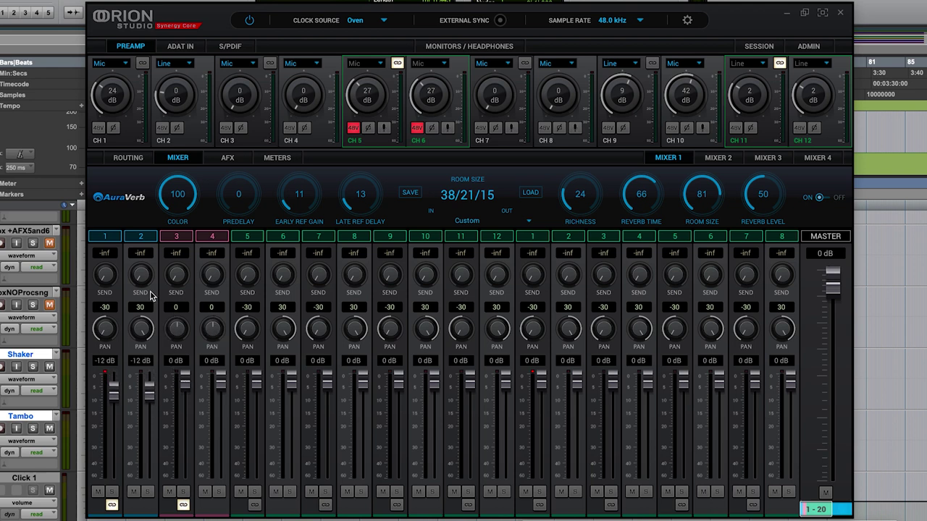
{"action": "left_click_drag", "start_coordinate": [142, 273], "coordinate": [136, 238]}
{"action": "left_click_drag", "start_coordinate": [173, 271], "coordinate": [172, 241]}
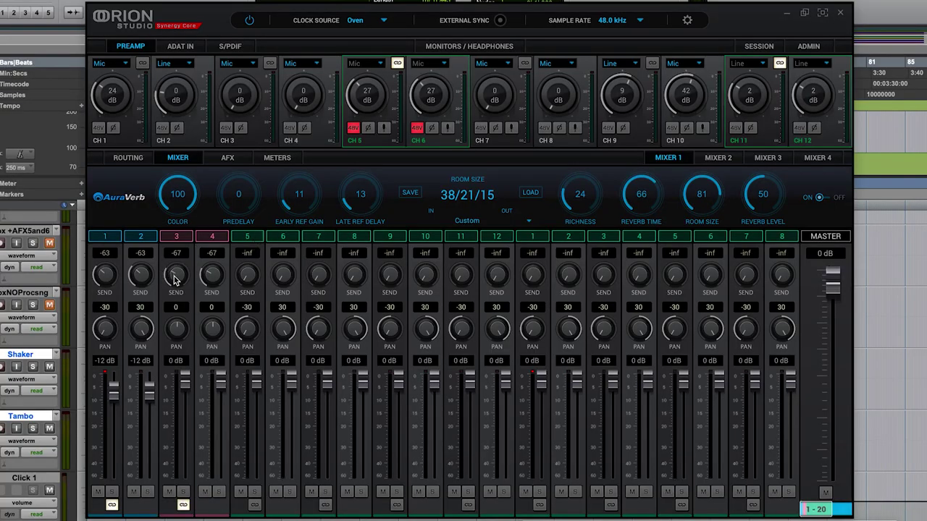
{"action": "left_click_drag", "start_coordinate": [174, 281], "coordinate": [175, 257]}
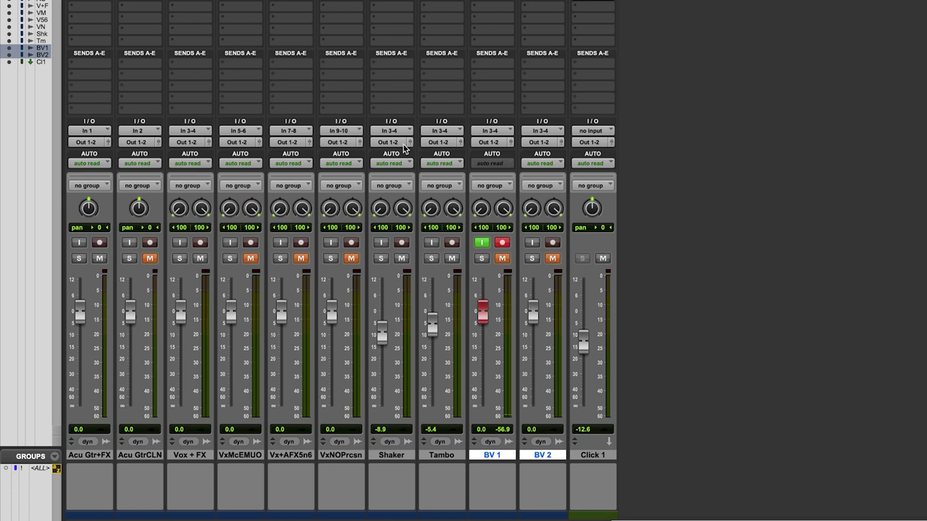
Set track outputs: Shaker and Tambo to Out 5-6, Vox + FX to Out 7-8, BV 1 and BV 2 to Out 9-10.
{"action": "left_click", "coordinate": [397, 145]}
{"action": "left_click", "coordinate": [443, 153]}
{"action": "left_click", "coordinate": [440, 142]}
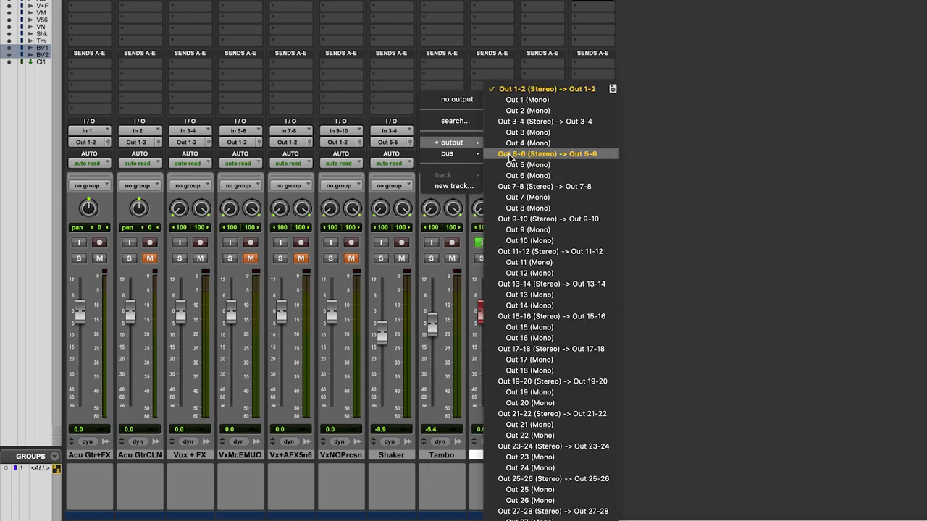
{"action": "left_click", "coordinate": [512, 154]}
{"action": "left_click", "coordinate": [187, 142]}
{"action": "left_click", "coordinate": [263, 185]}
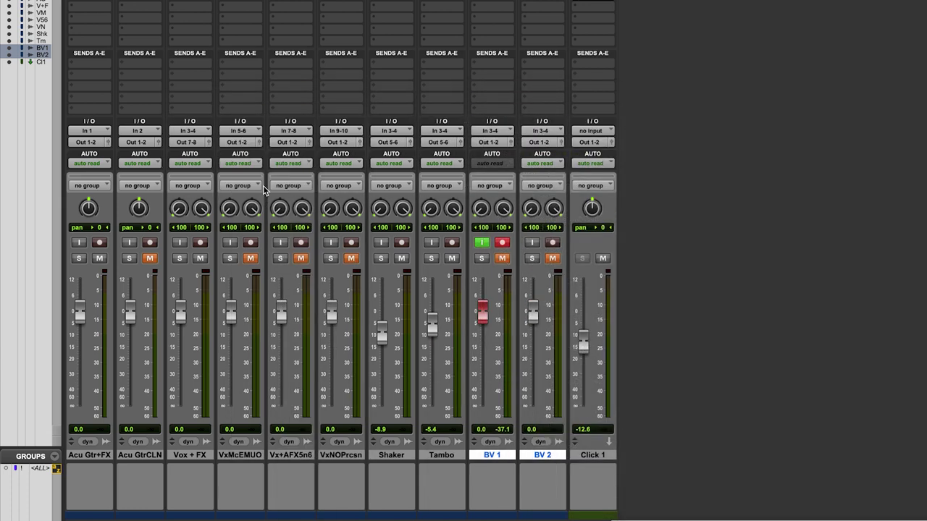
{"action": "left_click", "coordinate": [489, 142]}
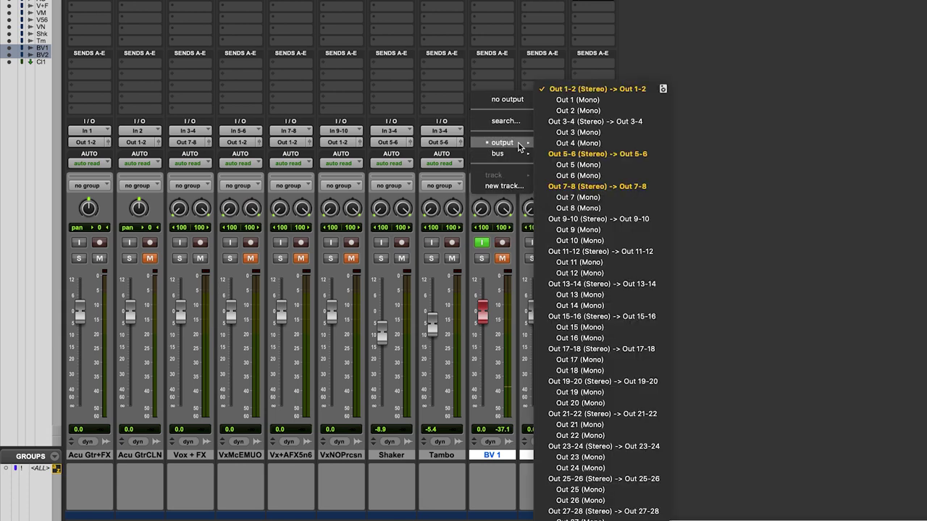
{"action": "left_click", "coordinate": [572, 219]}
{"action": "left_click", "coordinate": [540, 141]}
{"action": "left_click", "coordinate": [621, 219]}
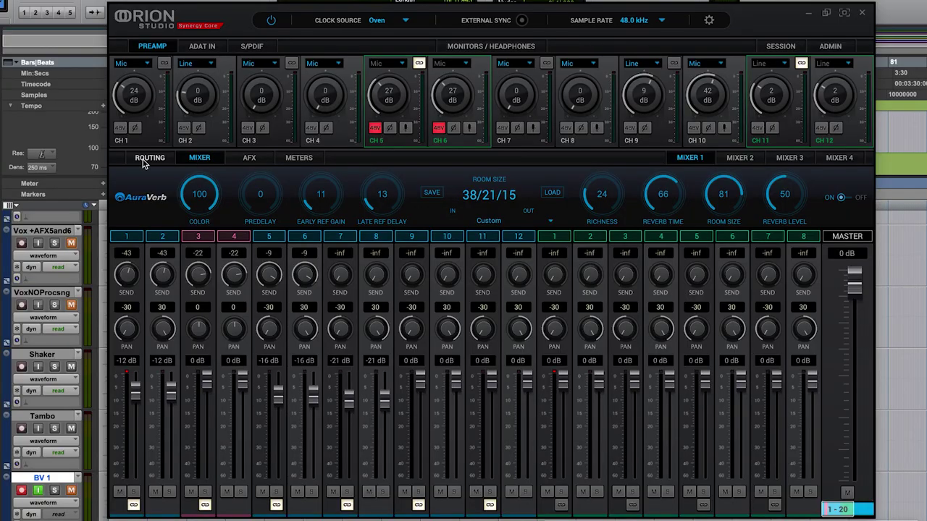
In the Orion routing matrix, route MIX1 L/R 1–2 into COMP REC 15–16.
{"action": "left_click", "coordinate": [143, 158]}
{"action": "left_click", "coordinate": [186, 323]}
{"action": "left_click", "coordinate": [206, 325]}
{"action": "left_click_drag", "start_coordinate": [187, 326], "coordinate": [486, 458]}
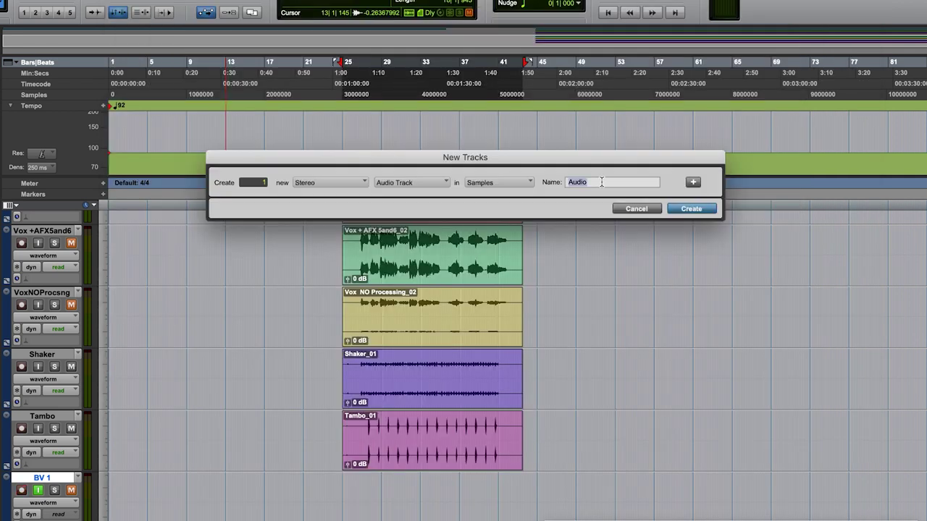
Set the Rough Mix track's input to interface In 15-16.
{"action": "left_click", "coordinate": [691, 209]}
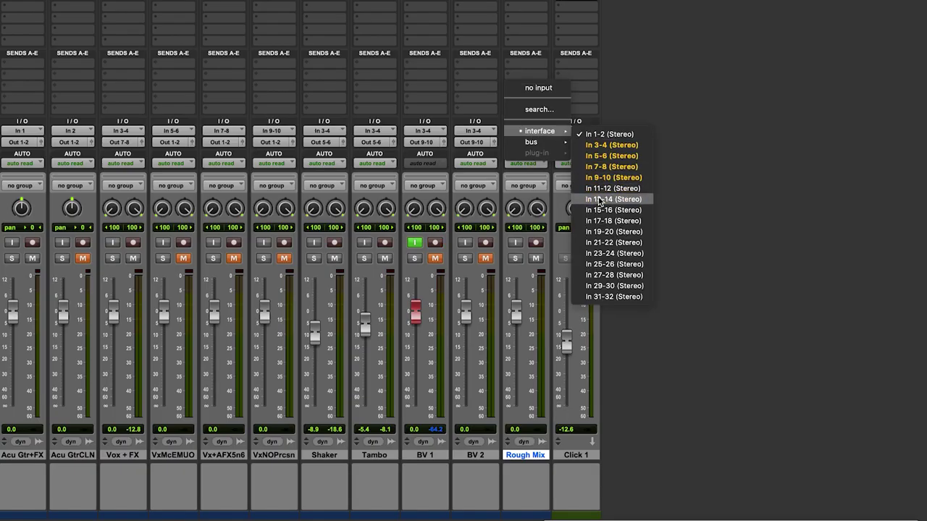
{"action": "left_click", "coordinate": [549, 253]}
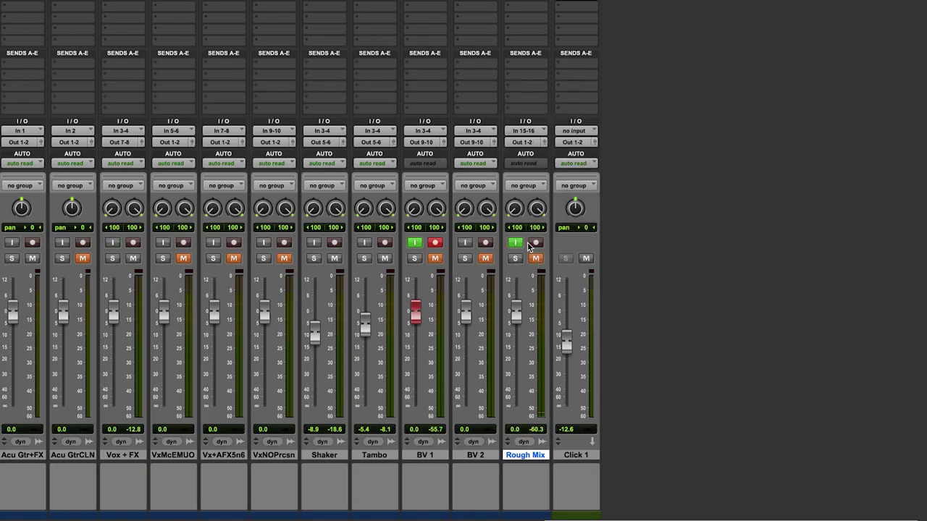